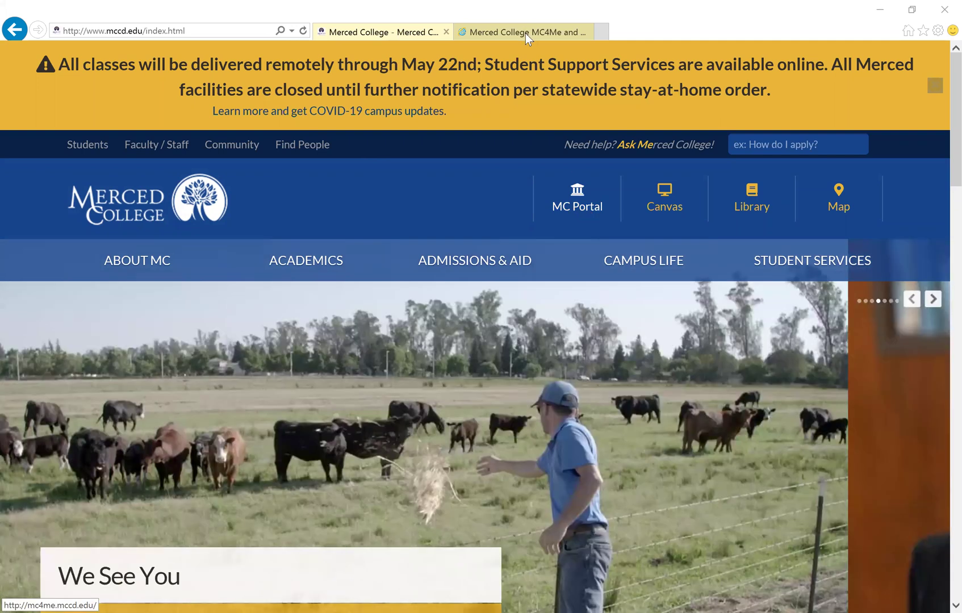
# Log in to the MC4Me Portal with the student's user name and password, correcting password typos.
pyautogui.click(525, 33)
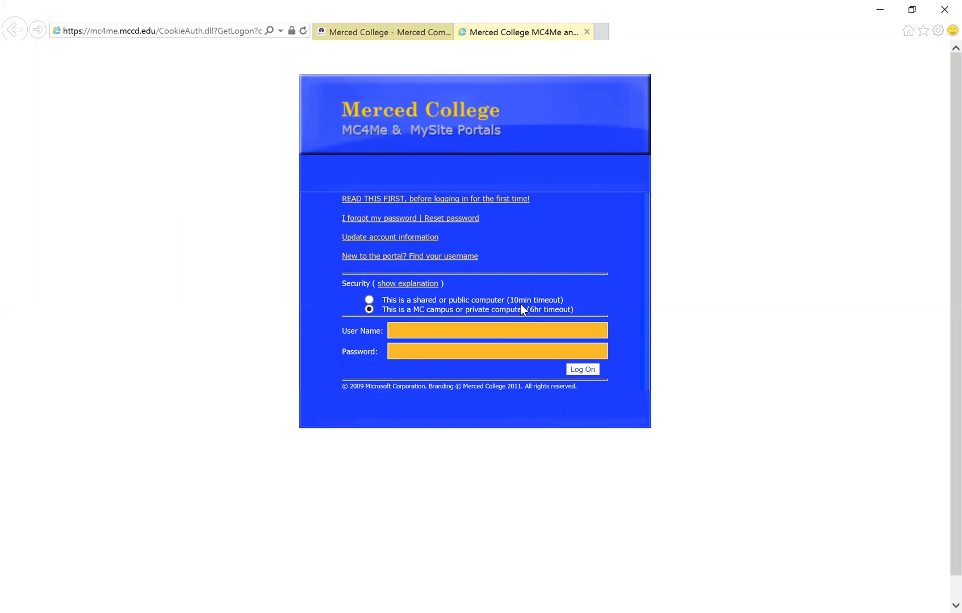
pyautogui.write('joe.student')
pyautogui.press('Tab')
pyautogui.write('****')
pyautogui.press('BackSpace')
pyautogui.press('BackSpace')
pyautogui.write('****')
pyautogui.press('BackSpace')
pyautogui.press('BackSpace')
pyautogui.press('BackSpace')
pyautogui.press('BackSpace')
pyautogui.press('BackSpace')
pyautogui.press('BackSpace')
pyautogui.write('******')
pyautogui.press('Return')
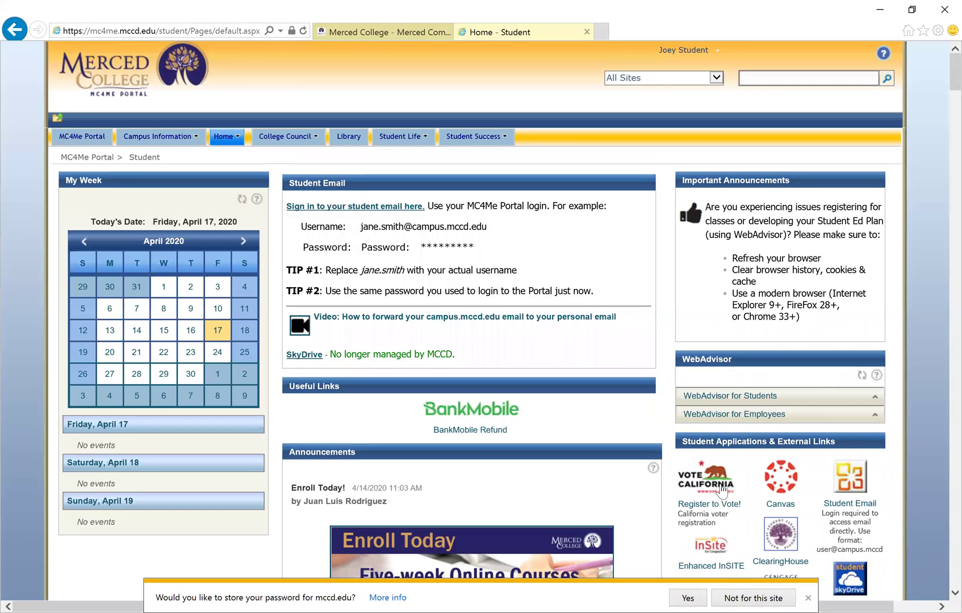
# Open Student Planning from WebAdvisor for Students > Academic Planning.
pyautogui.click(762, 397)
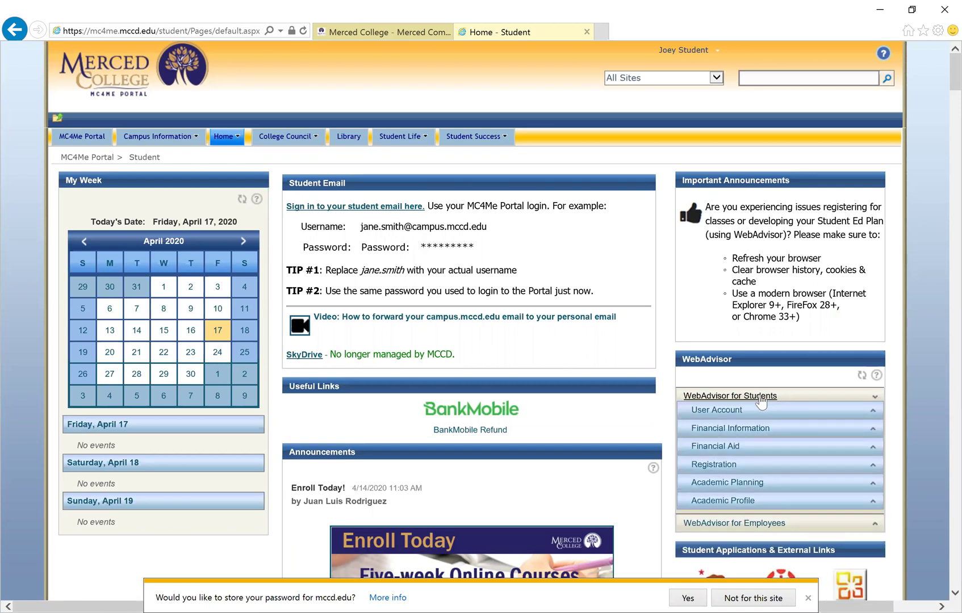
pyautogui.click(745, 486)
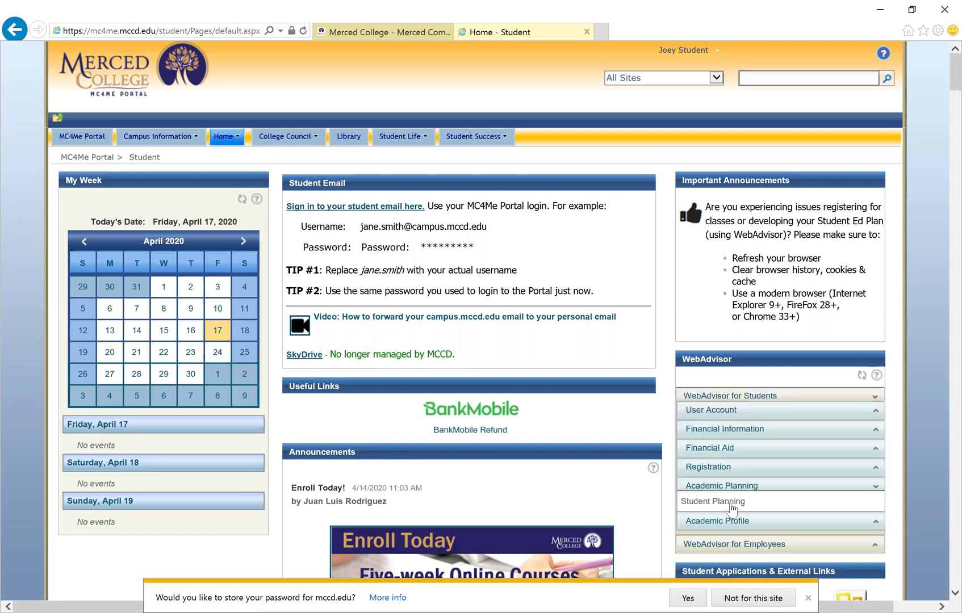
pyautogui.click(730, 503)
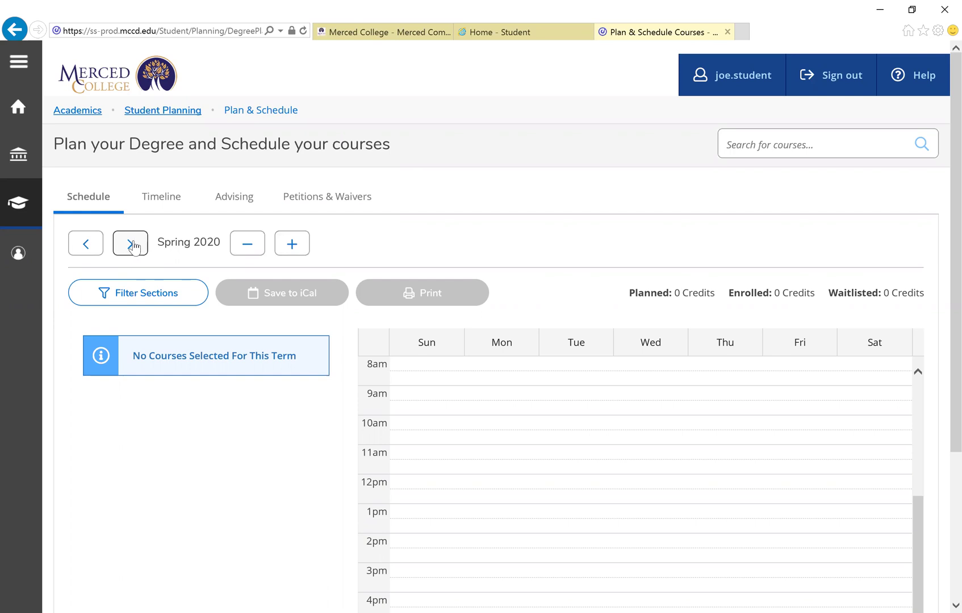
# Advance the schedule to Summer 2020 and start a course search.
pyautogui.click(132, 245)
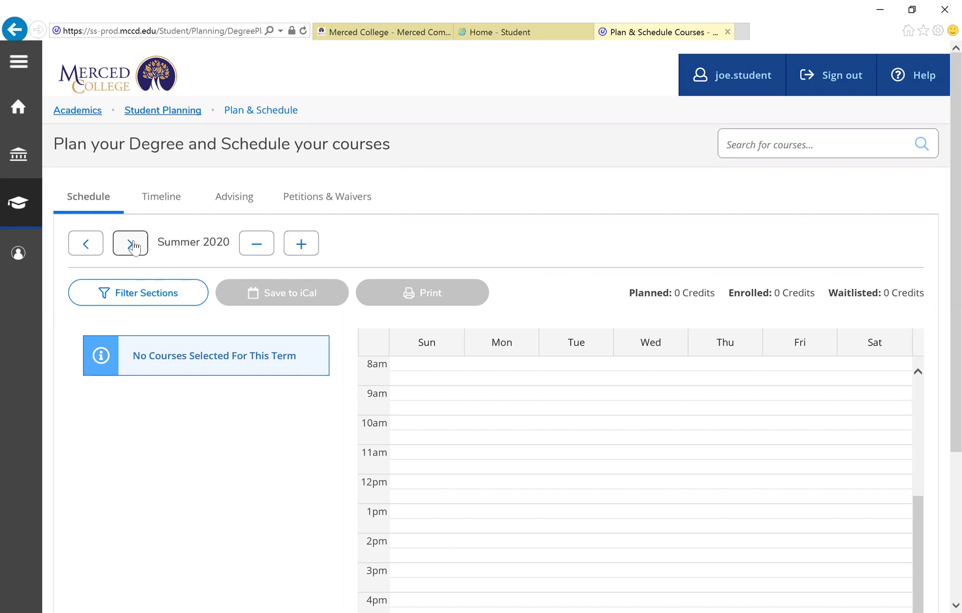
pyautogui.click(758, 143)
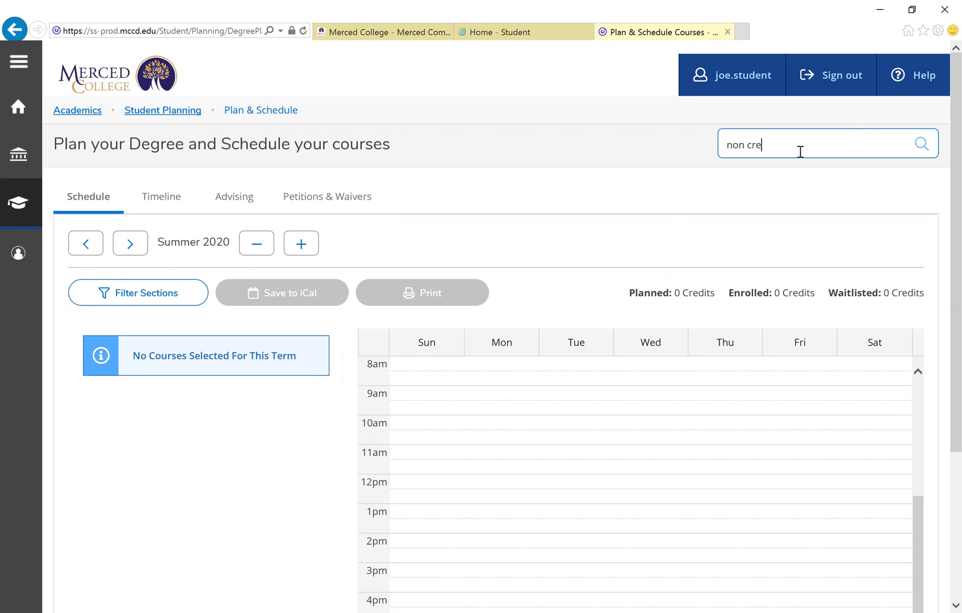
# Search the catalog for 'non credit' and browse the 0-credit results like ENG-813, GUI-101 and MAT-102.
pyautogui.write('credit')
pyautogui.press('Return')
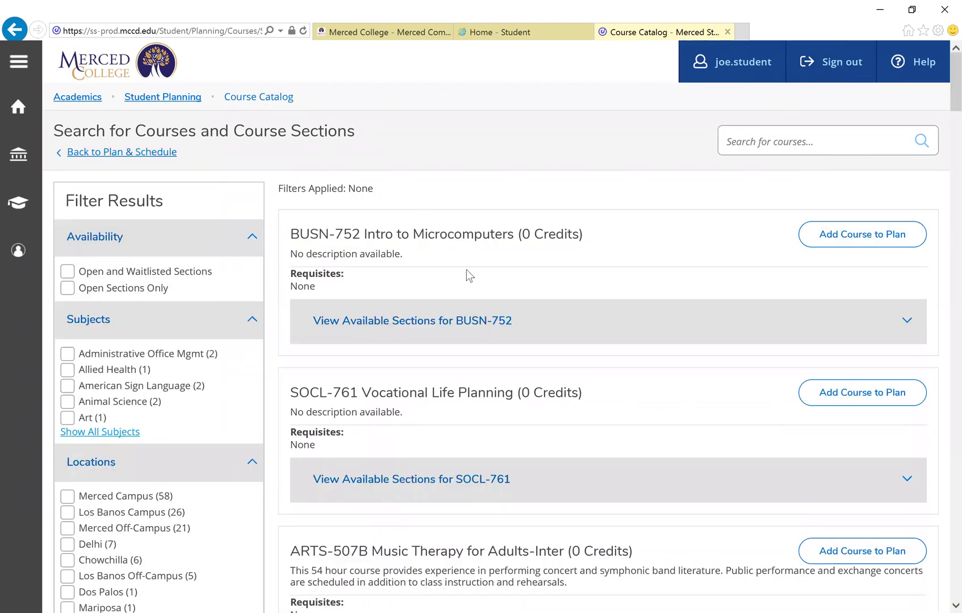
pyautogui.scroll(-9, 430, 242)
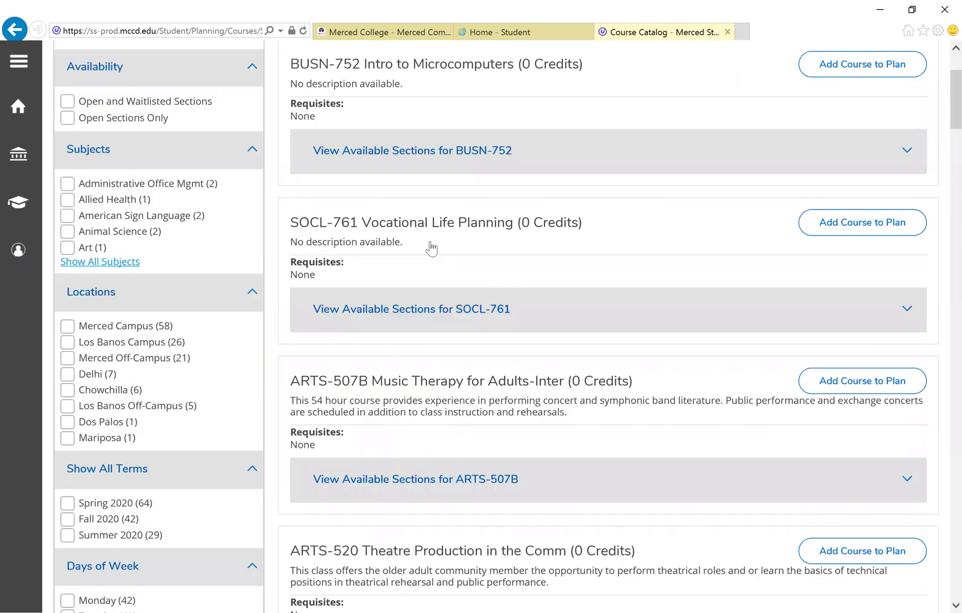
pyautogui.scroll(-6, 427, 249)
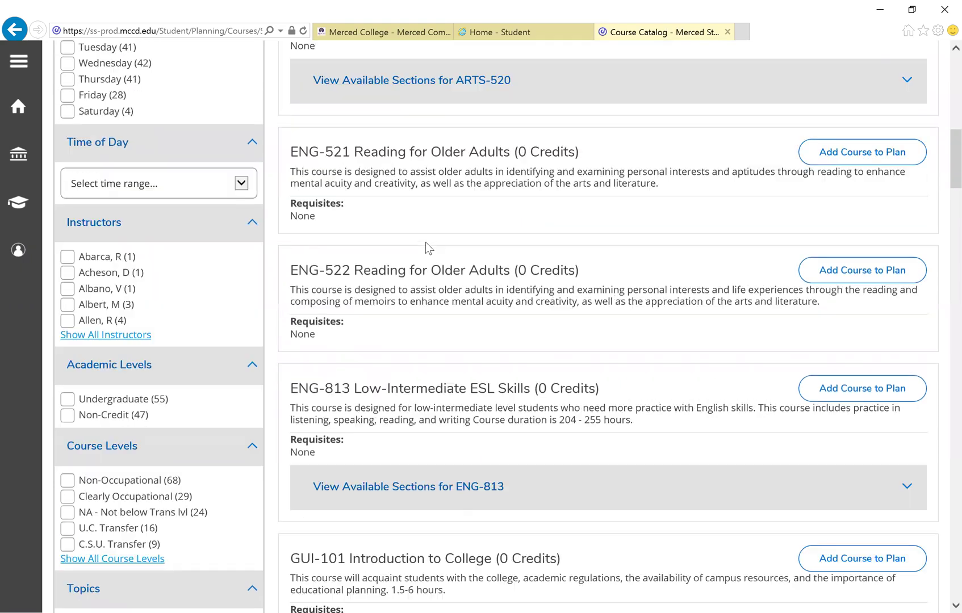
pyautogui.scroll(10, 439, 257)
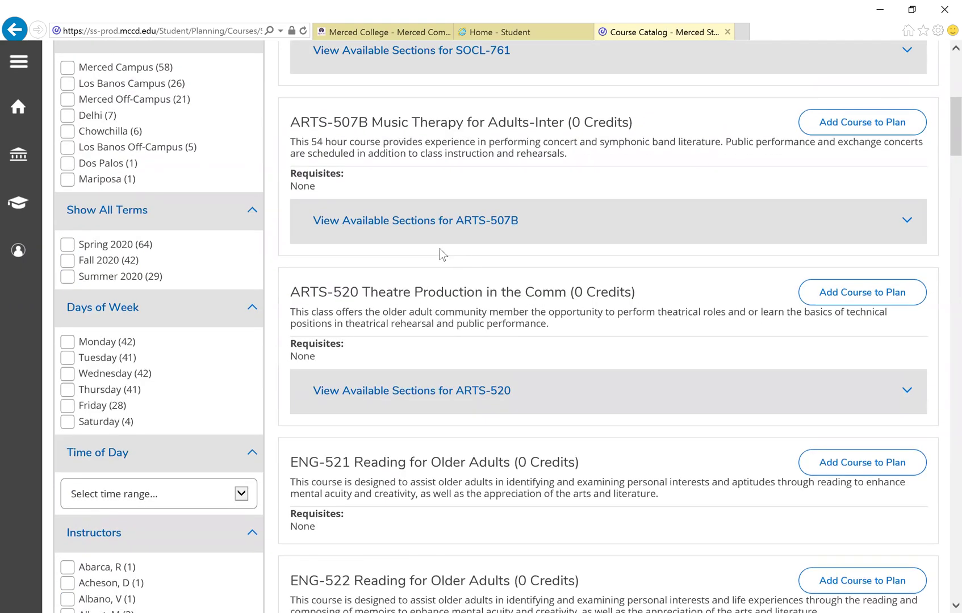
pyautogui.scroll(3, 440, 254)
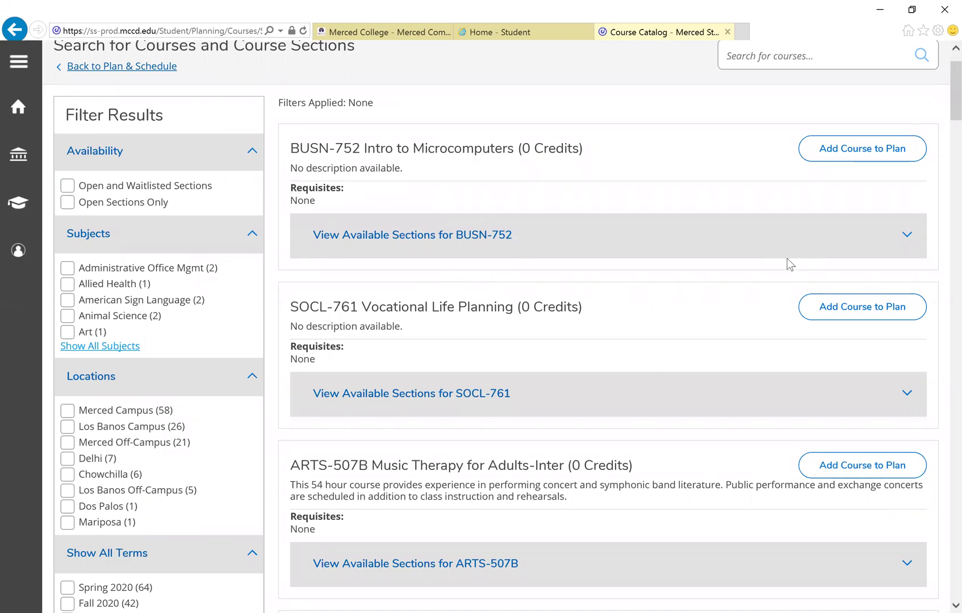
pyautogui.scroll(-9, 789, 264)
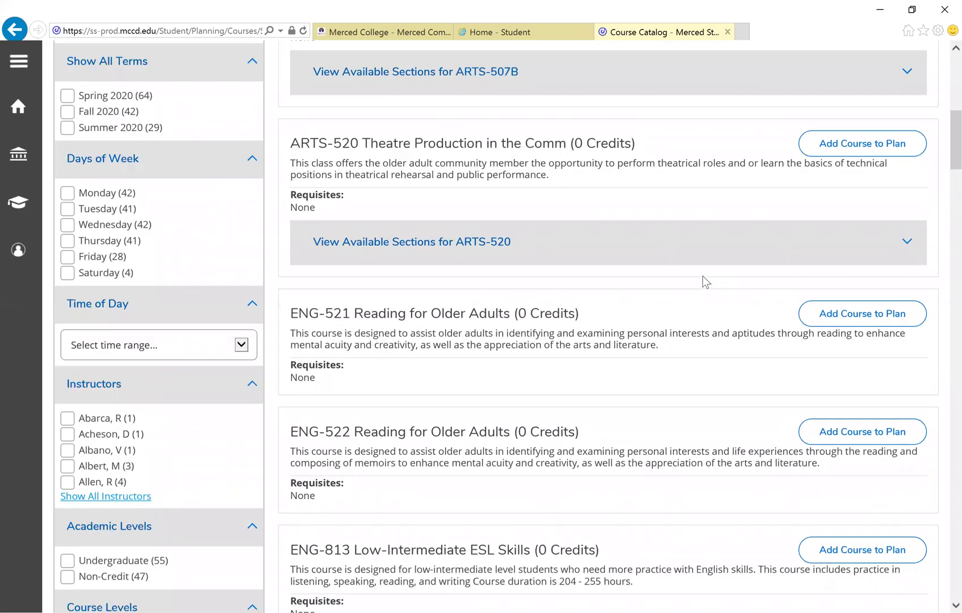
pyautogui.scroll(-2, 702, 276)
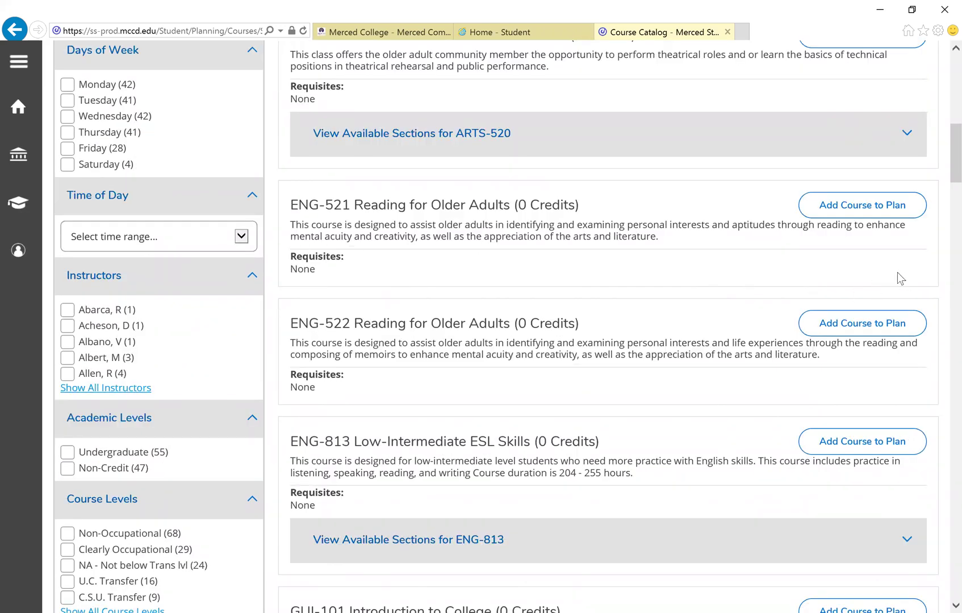
pyautogui.scroll(-5, 570, 270)
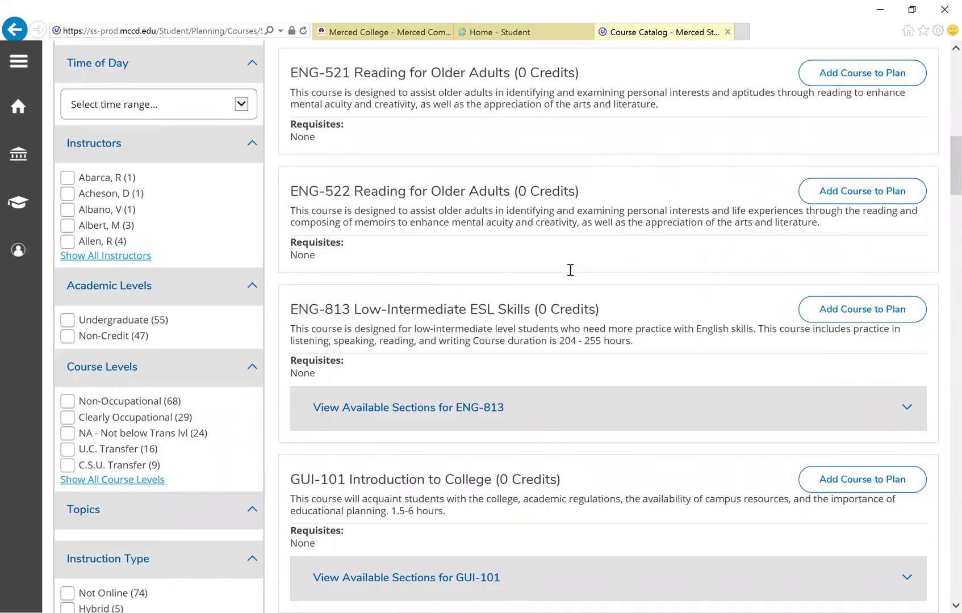
pyautogui.scroll(6, 601, 250)
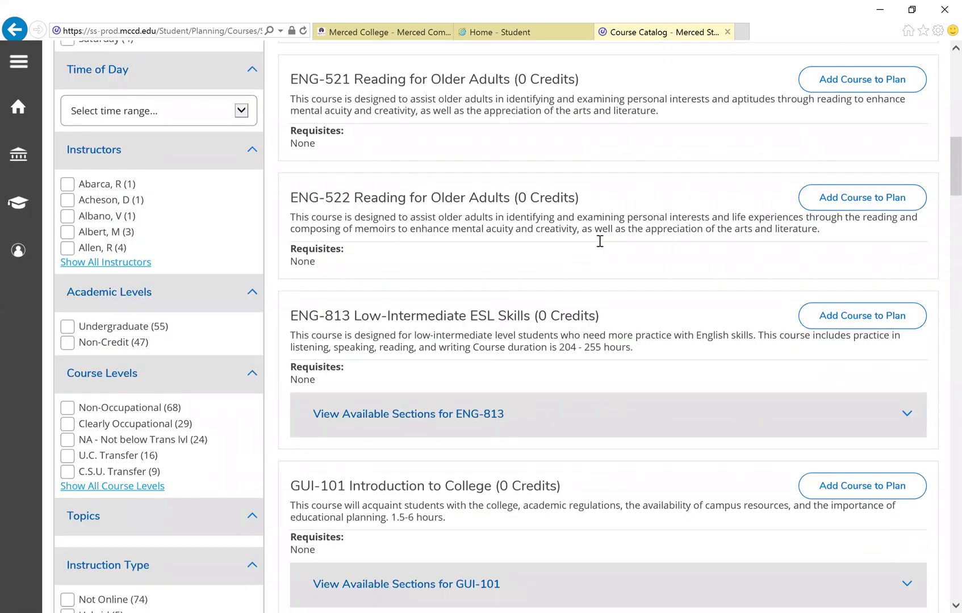
pyautogui.scroll(6, 602, 246)
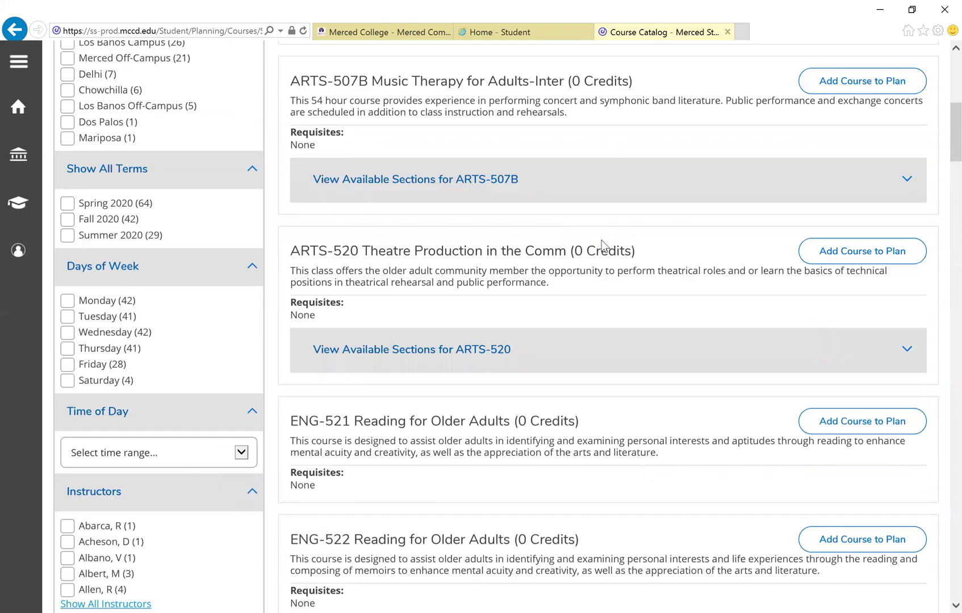
pyautogui.scroll(3, 605, 248)
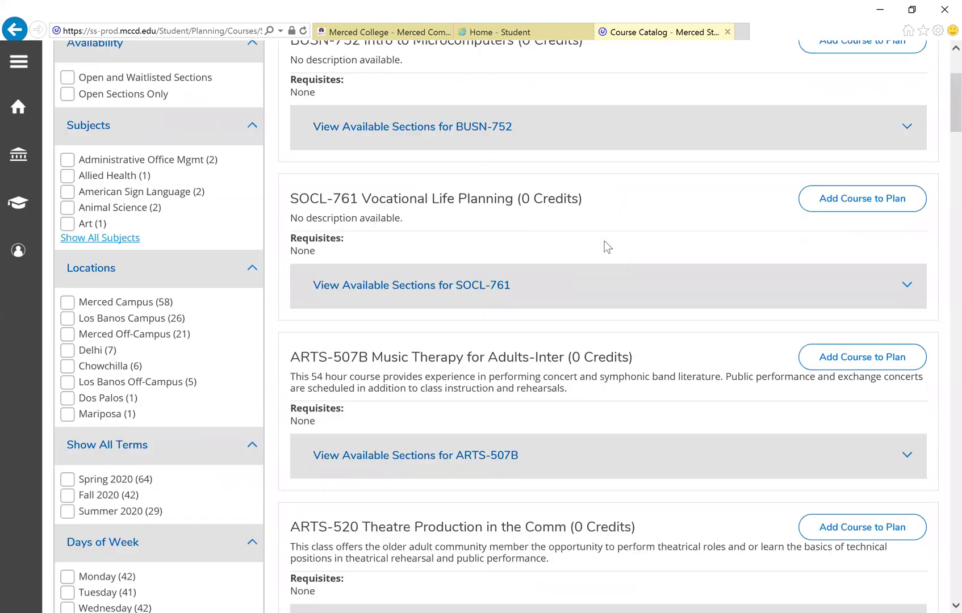
pyautogui.scroll(-6, 603, 243)
pyautogui.scroll(-9, 601, 242)
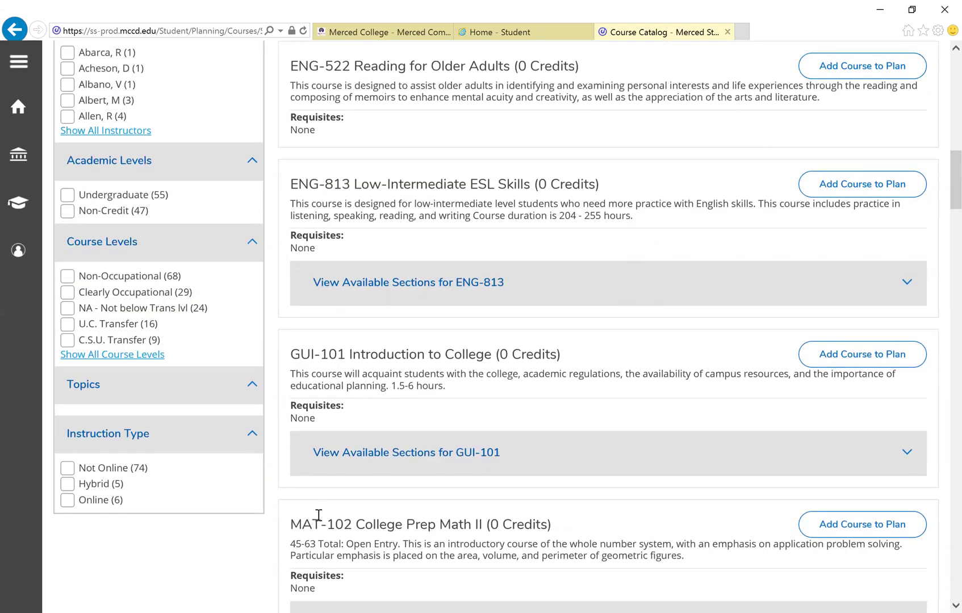
# Show the available sections for ENG-813.
pyautogui.click(382, 286)
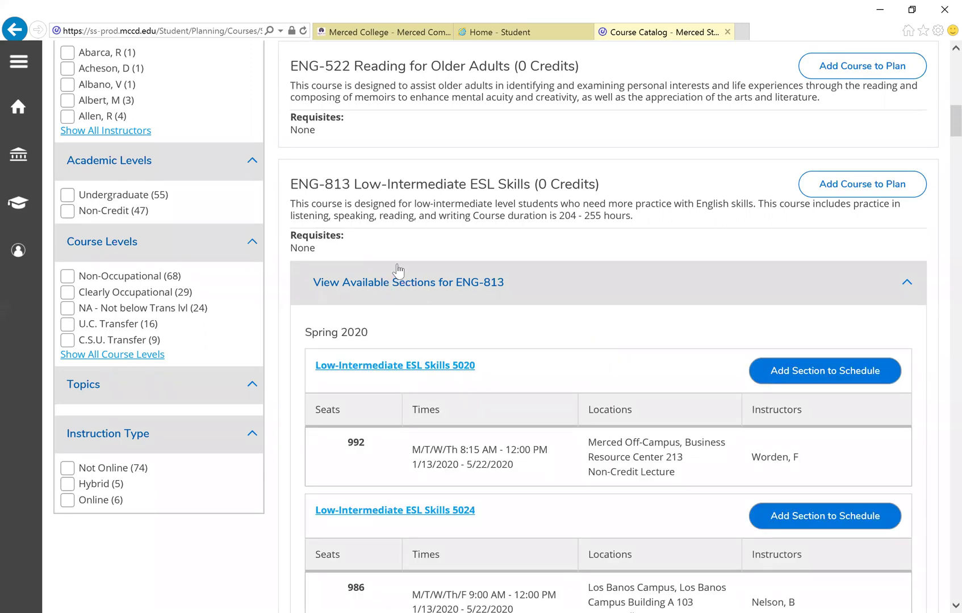
pyautogui.scroll(2, 369, 251)
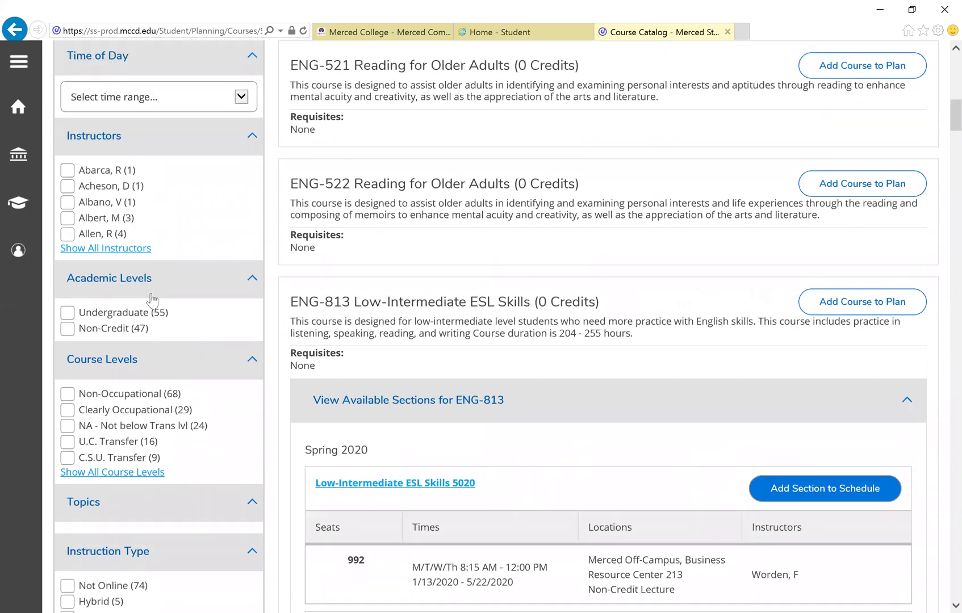
pyautogui.scroll(7, 150, 298)
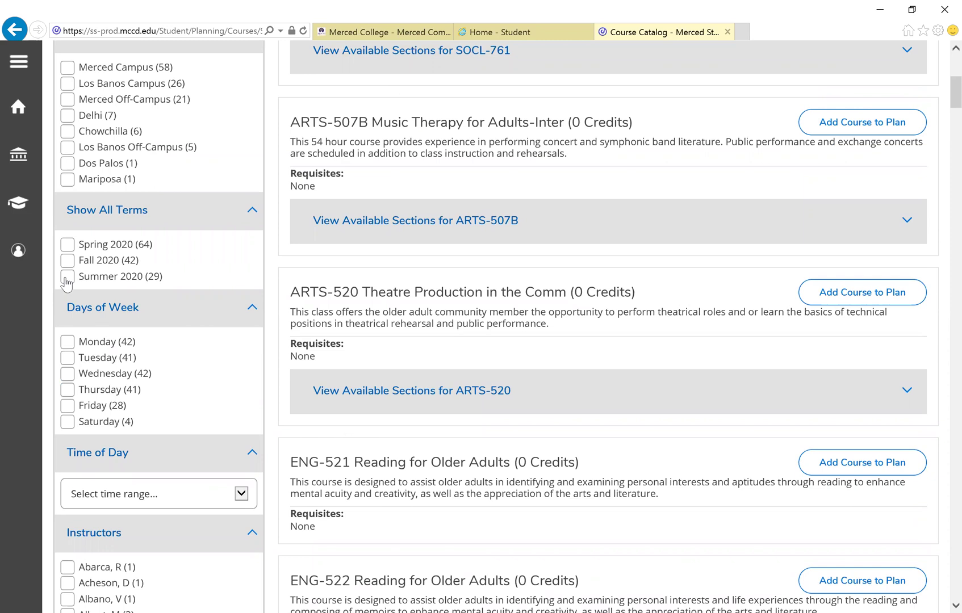
# Filter the results to the Summer 2020 term and scroll down to ENG-815.
pyautogui.click(67, 278)
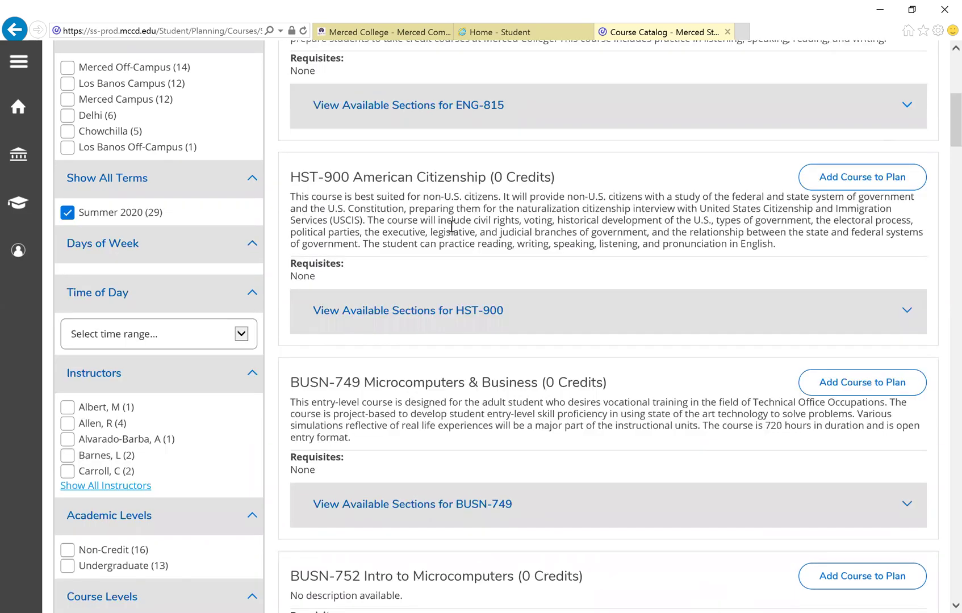
pyautogui.scroll(6, 457, 233)
pyautogui.scroll(-3, 461, 236)
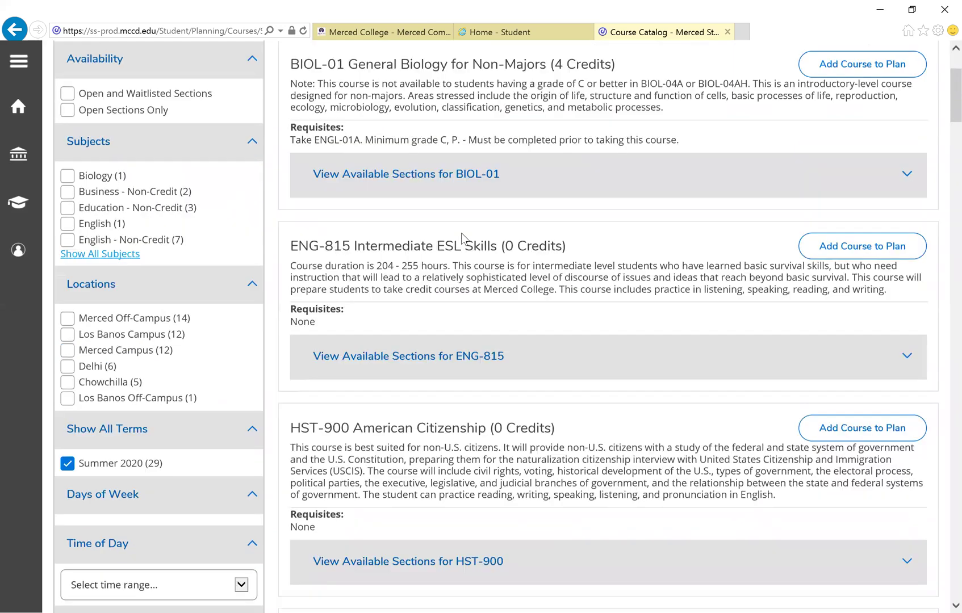
pyautogui.scroll(-3, 463, 238)
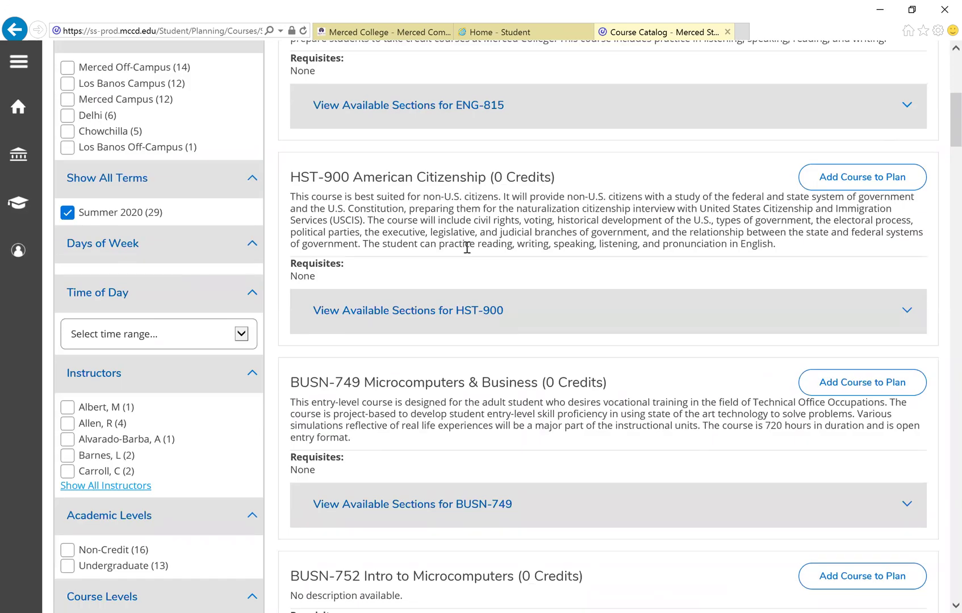
pyautogui.scroll(3, 477, 271)
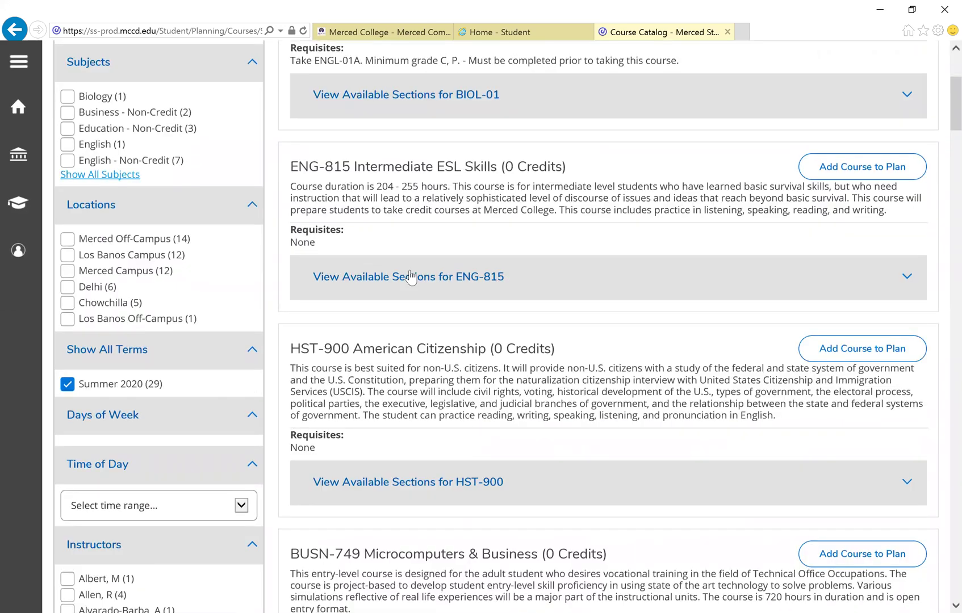
pyautogui.scroll(2, 430, 281)
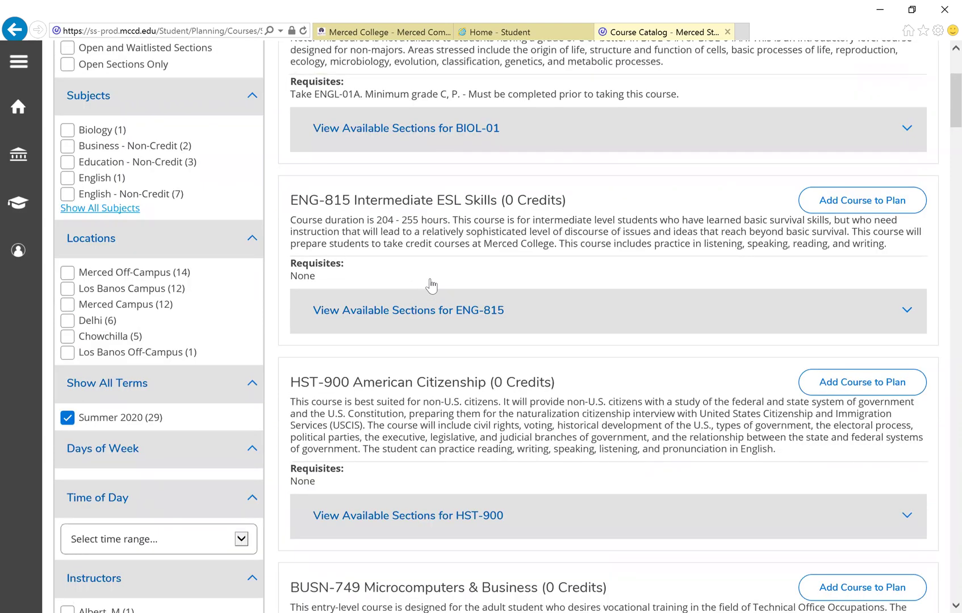
pyautogui.scroll(-1, 455, 278)
pyautogui.scroll(-1, 471, 200)
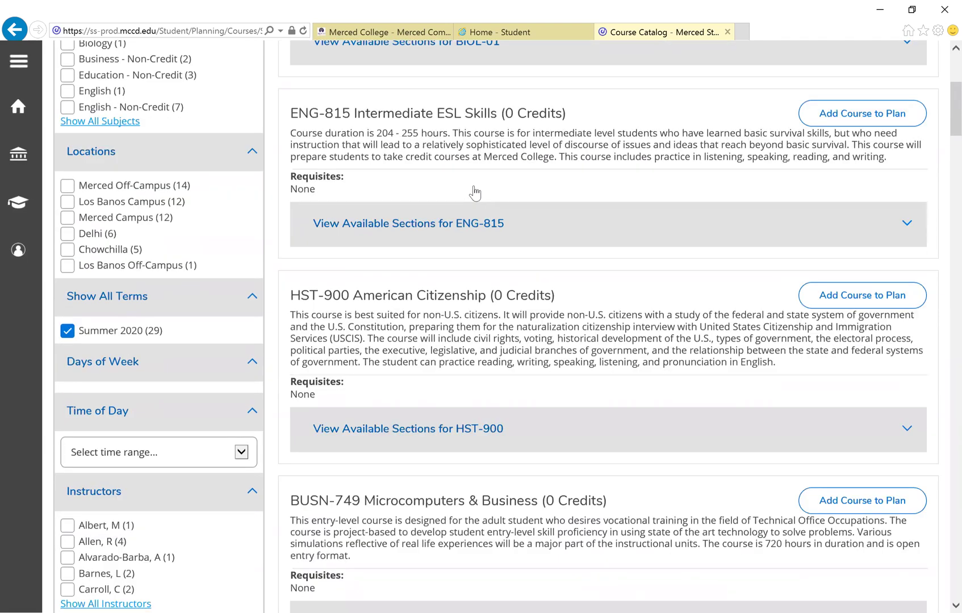
pyautogui.scroll(-1, 476, 190)
# Expand ENG-815's Summer 2020 sections and scroll to section 95025 at Los Banos Campus.
pyautogui.click(479, 191)
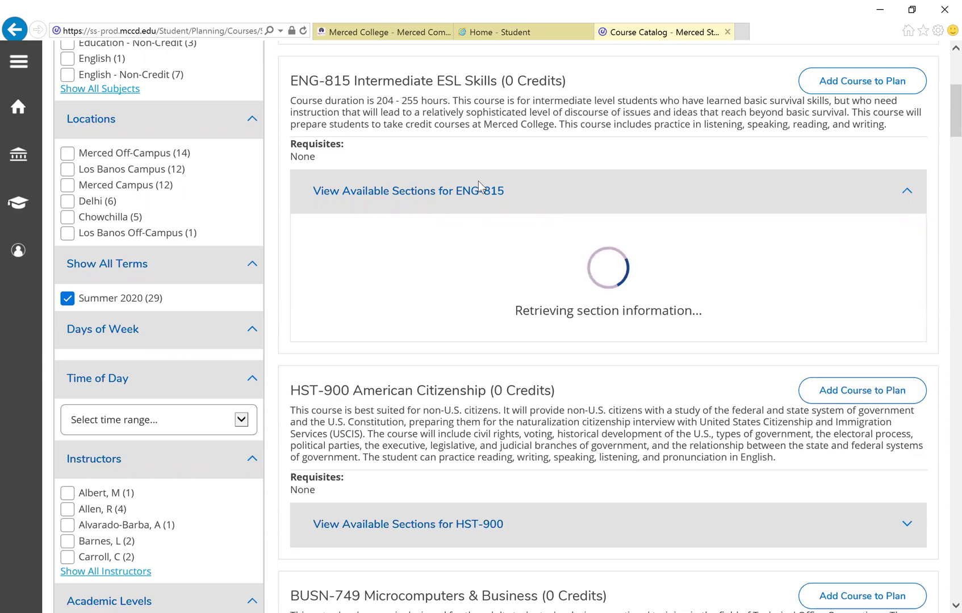
pyautogui.scroll(-4, 472, 256)
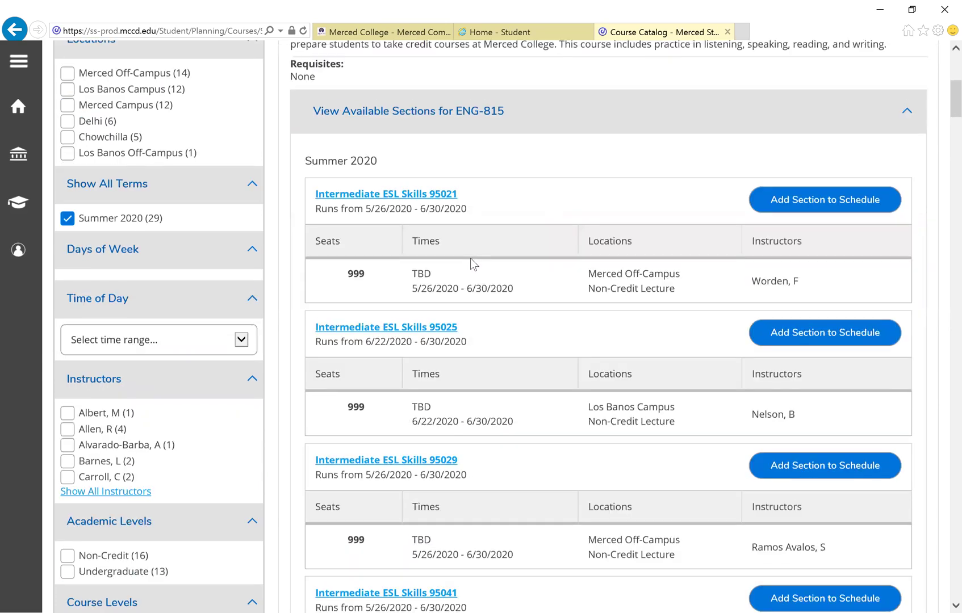
pyautogui.scroll(-3, 472, 259)
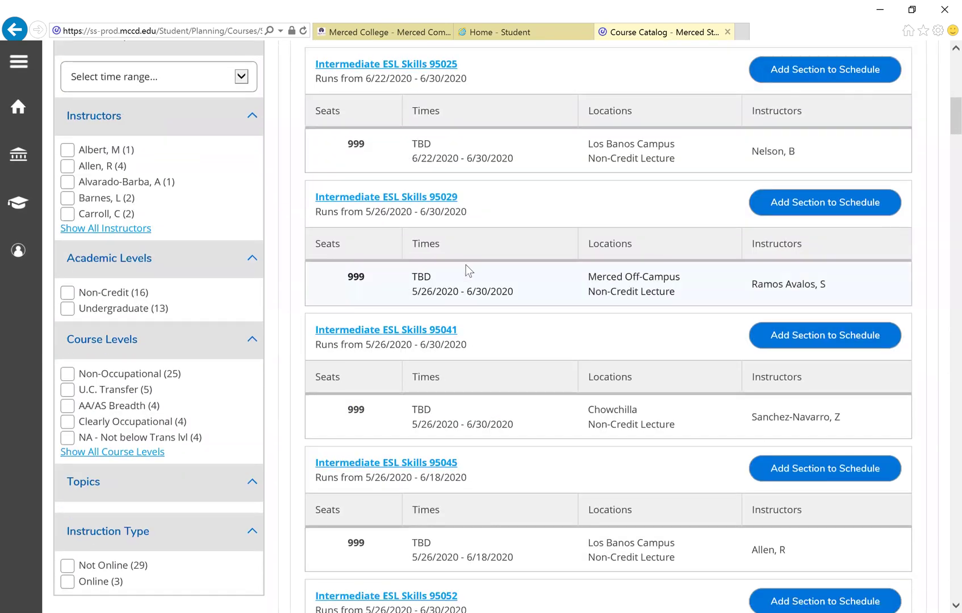
pyautogui.scroll(-3, 467, 269)
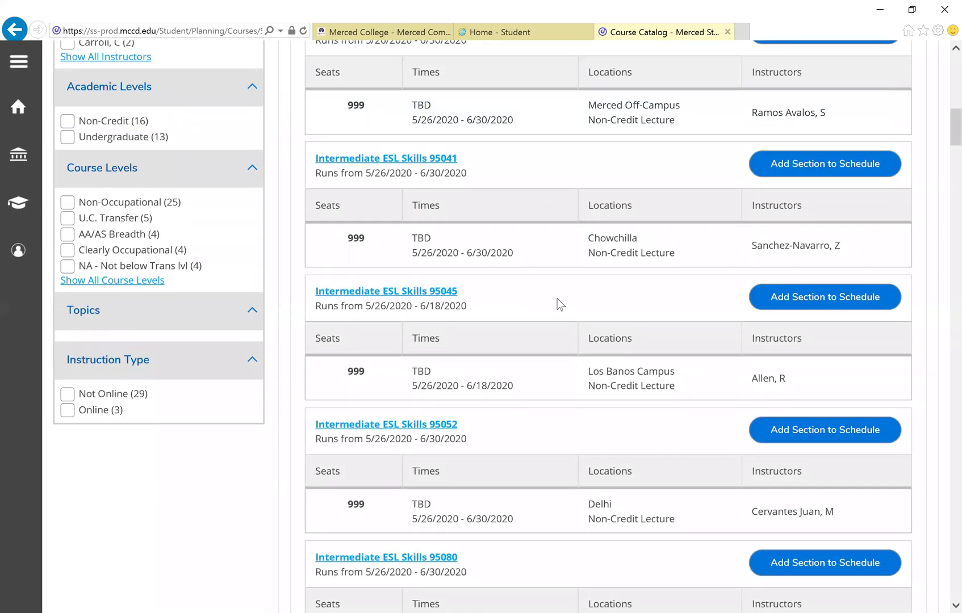
pyautogui.scroll(1, 591, 295)
pyautogui.scroll(3, 592, 295)
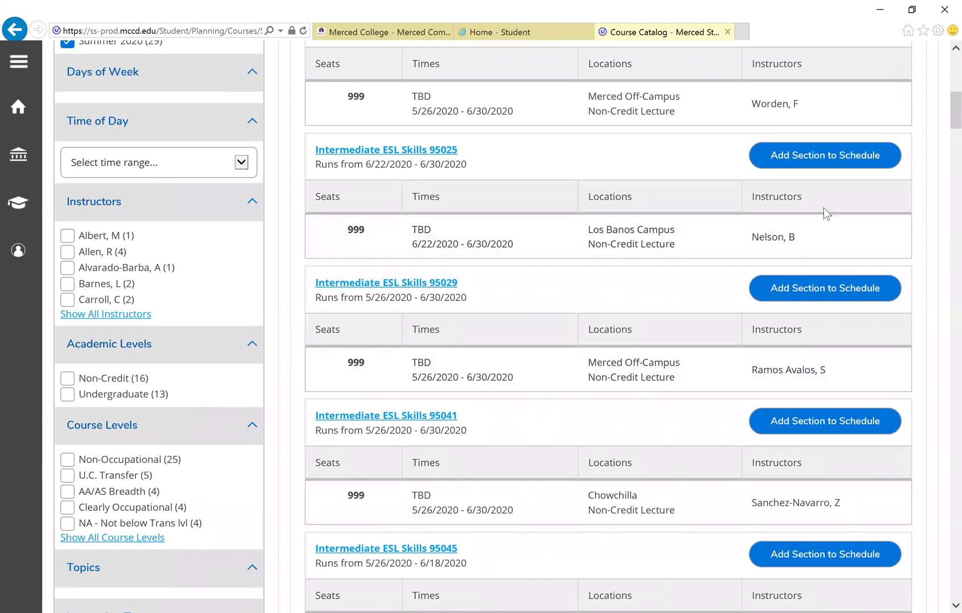
# Add ENG-815 section 95025 from its Section Details dialog to the Summer 2020 schedule.
pyautogui.click(852, 163)
pyautogui.click(608, 538)
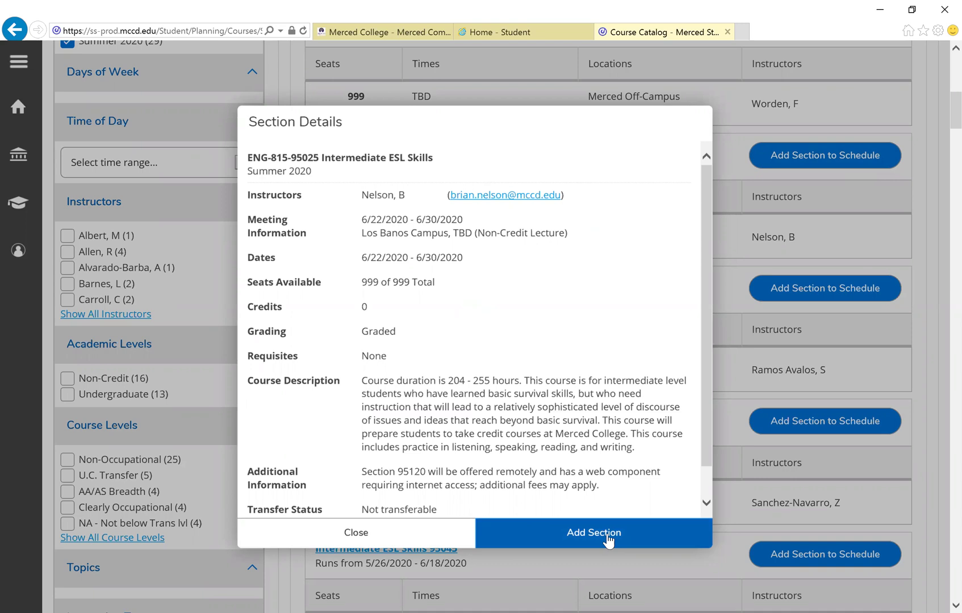
pyautogui.click(605, 532)
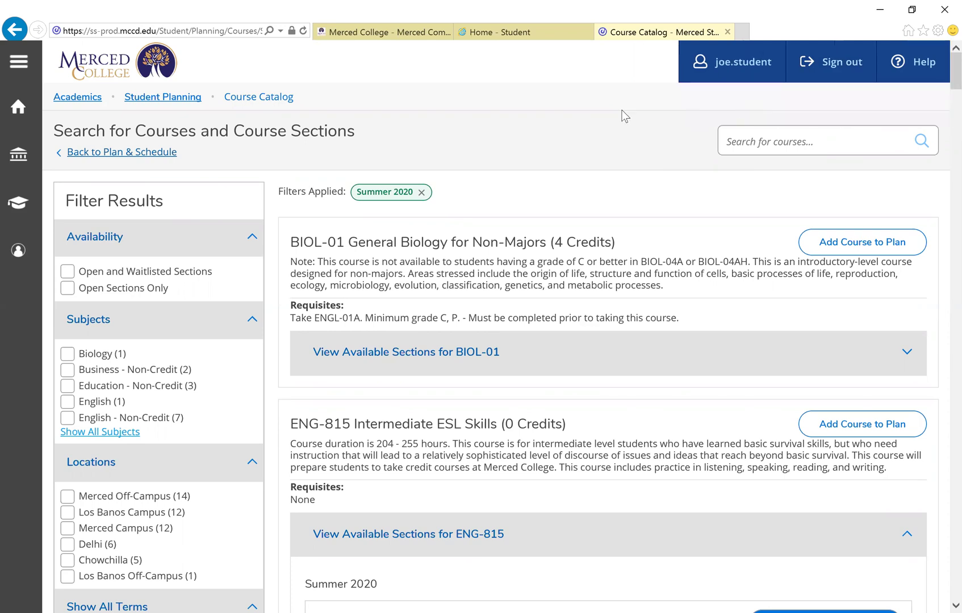
# Return to Plan & Schedule, advance to Summer 2020, and scroll to the planned ENG-815-95025.
pyautogui.click(166, 101)
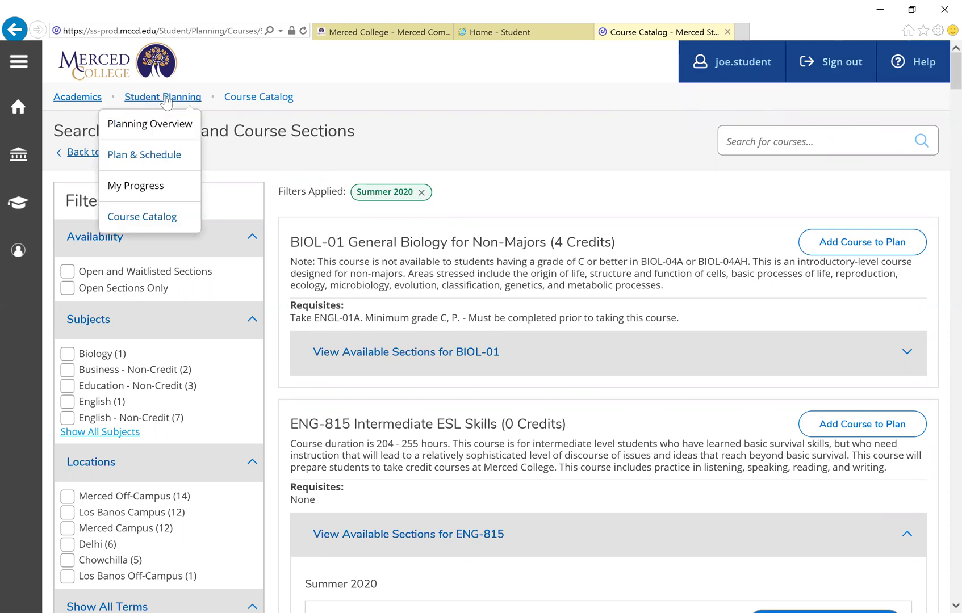
pyautogui.click(146, 162)
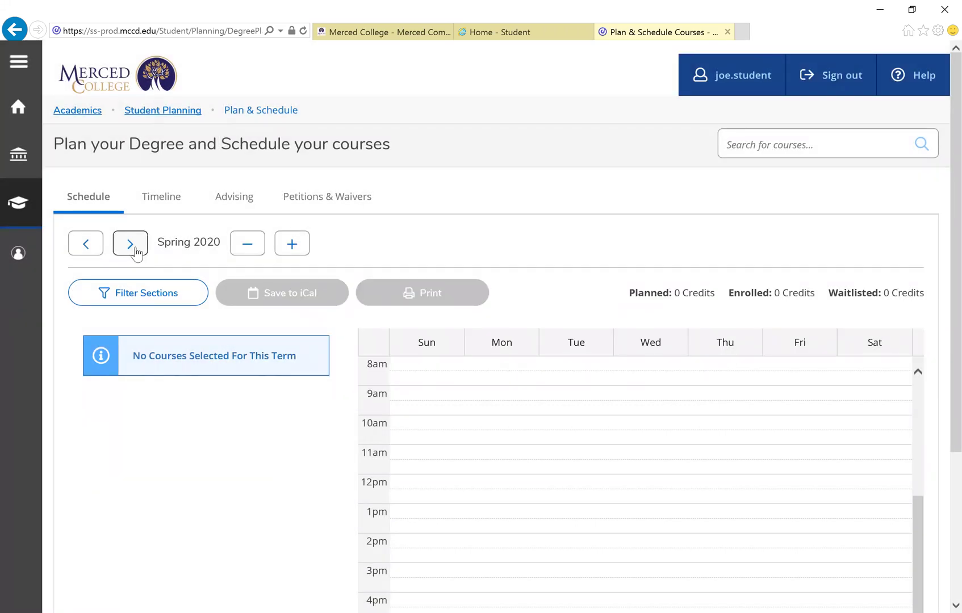
pyautogui.click(134, 249)
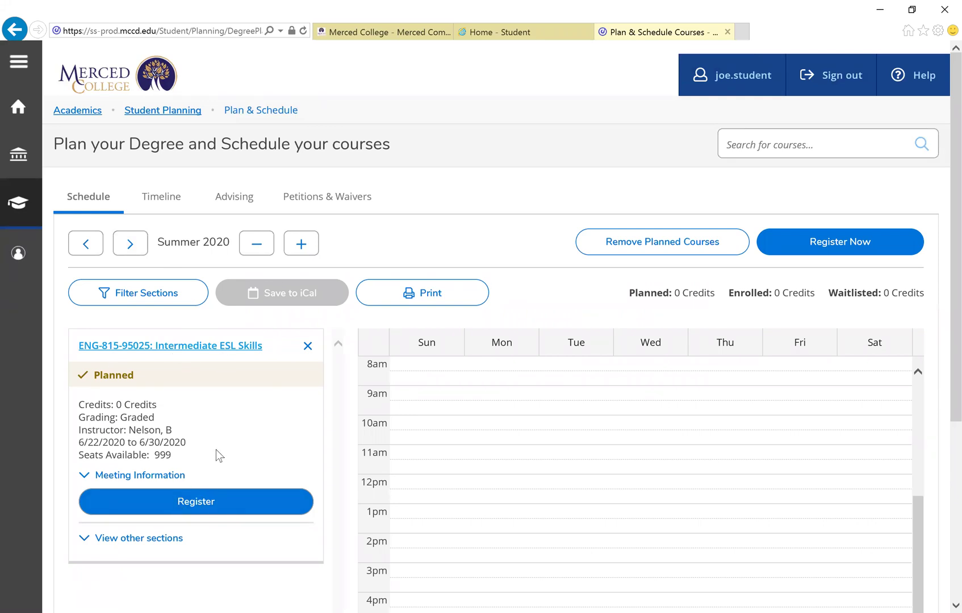
pyautogui.scroll(-2, 215, 449)
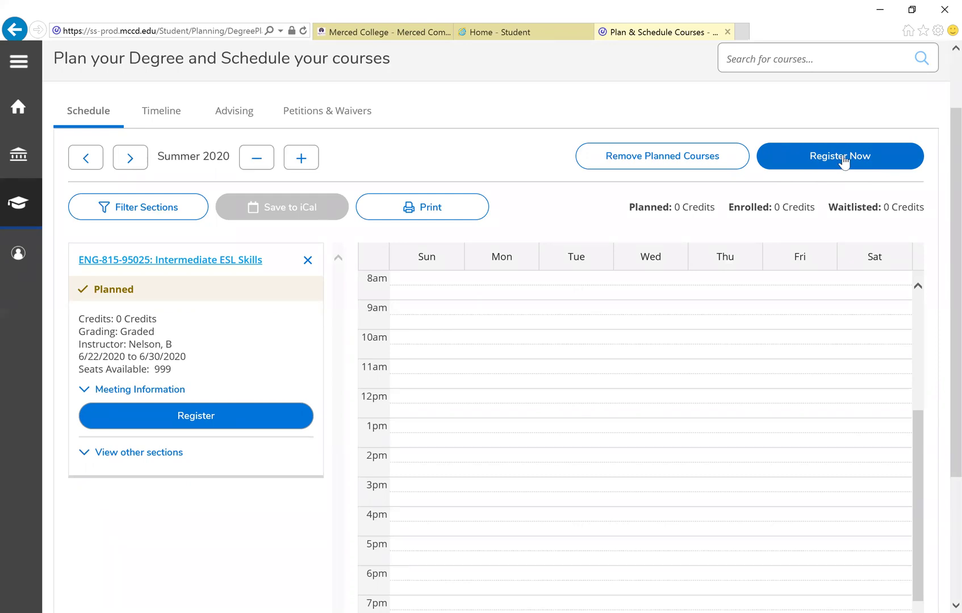
pyautogui.scroll(-2, 839, 163)
pyautogui.scroll(-3, 474, 253)
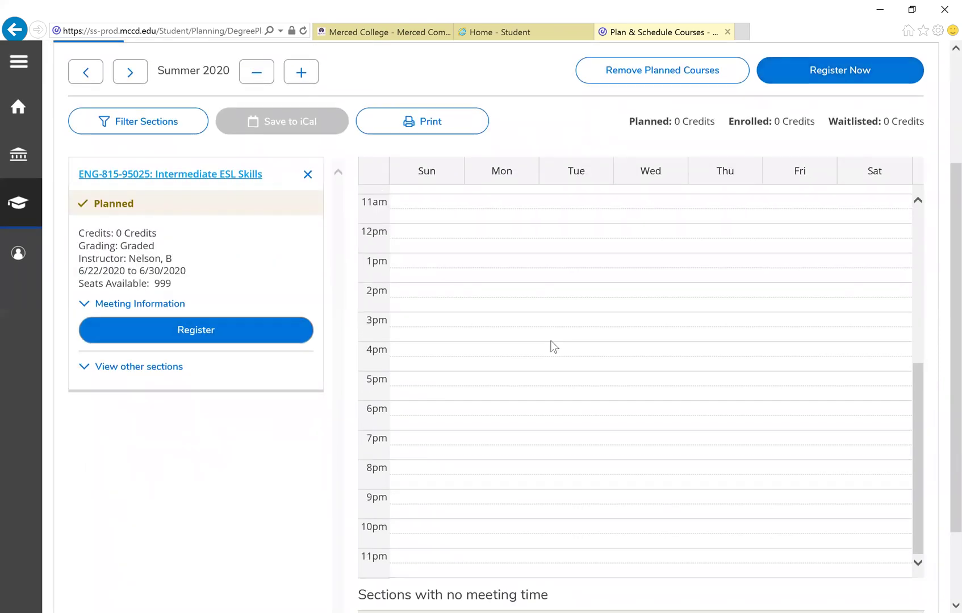
pyautogui.scroll(-2, 624, 363)
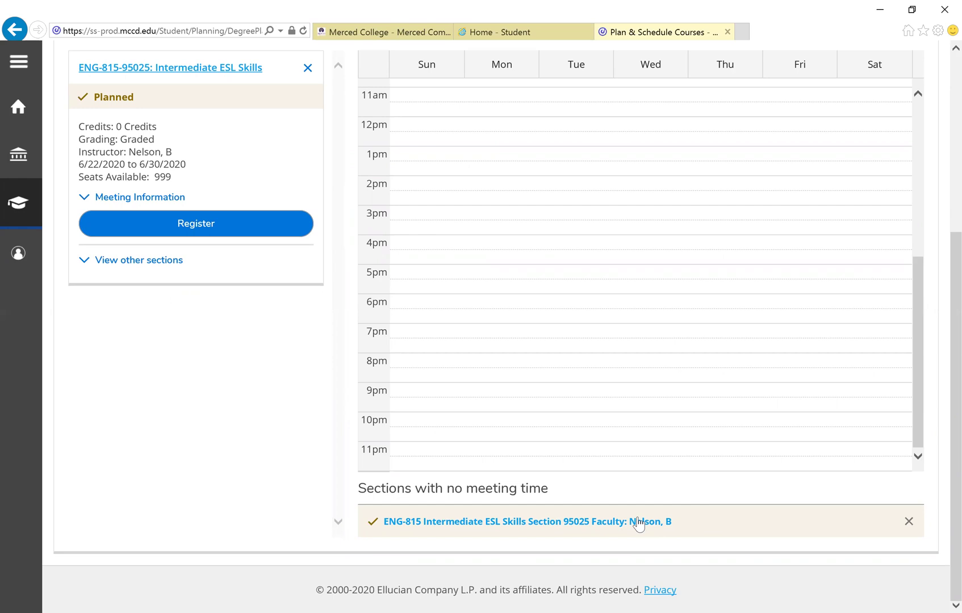
# Register for ENG-815-95025 from its course card, leaving it Registered, but not started.
pyautogui.click(231, 225)
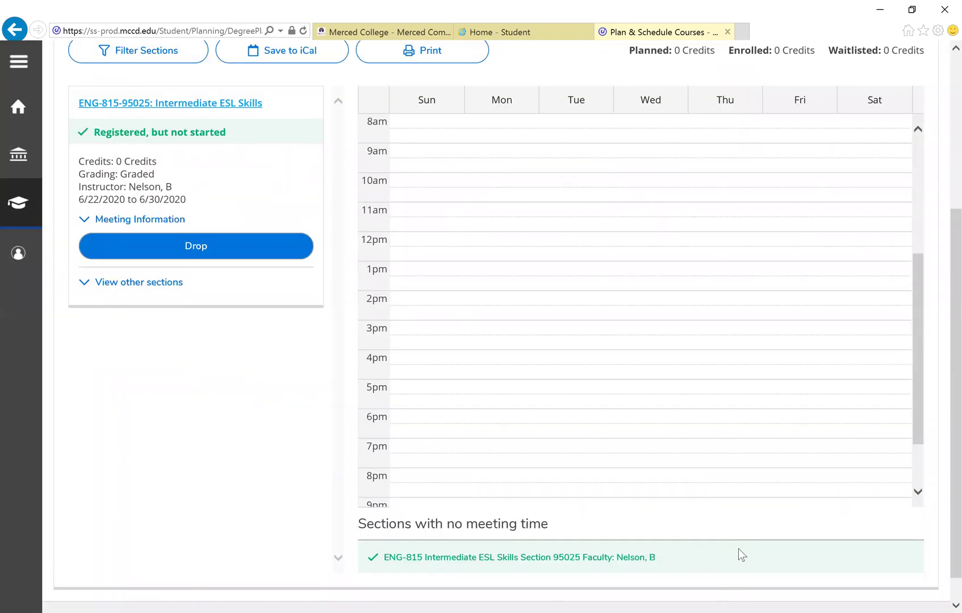
pyautogui.scroll(2, 746, 520)
pyautogui.scroll(3, 742, 487)
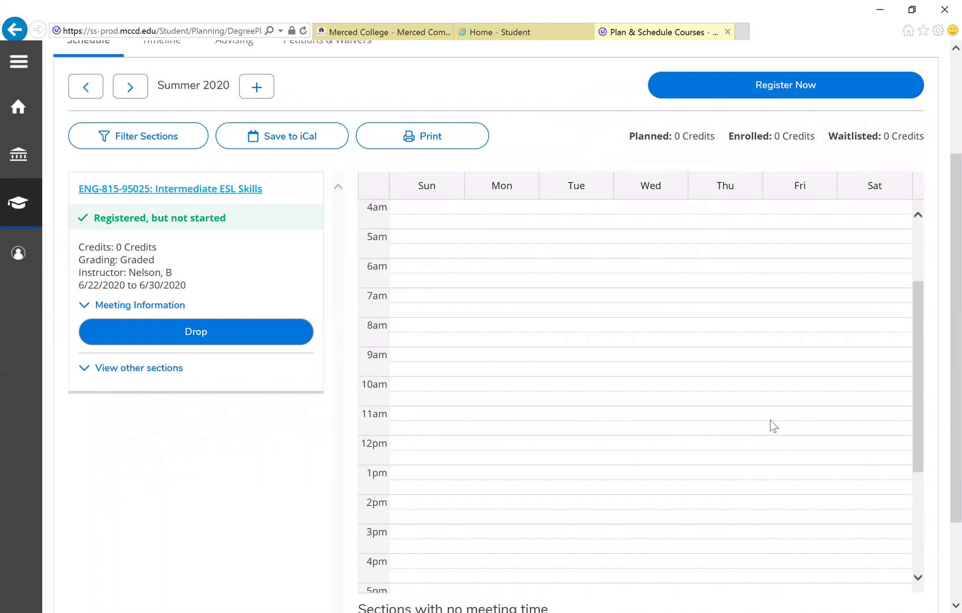
pyautogui.scroll(2, 390, 242)
pyautogui.scroll(2, 357, 255)
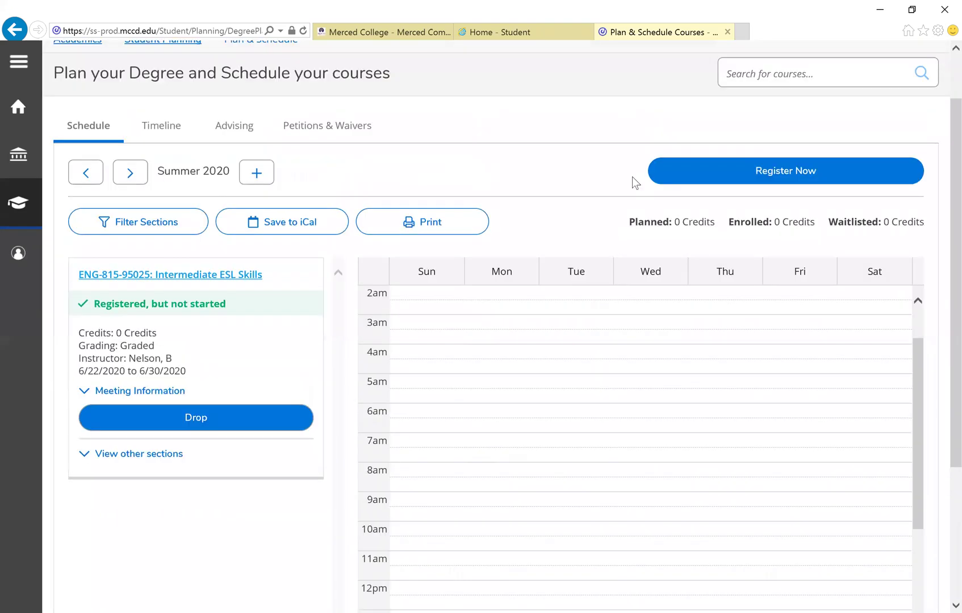
# Rerun the non-credit course search, filter to Summer 2020, and scroll to HST-900 American Citizenship.
pyautogui.click(735, 67)
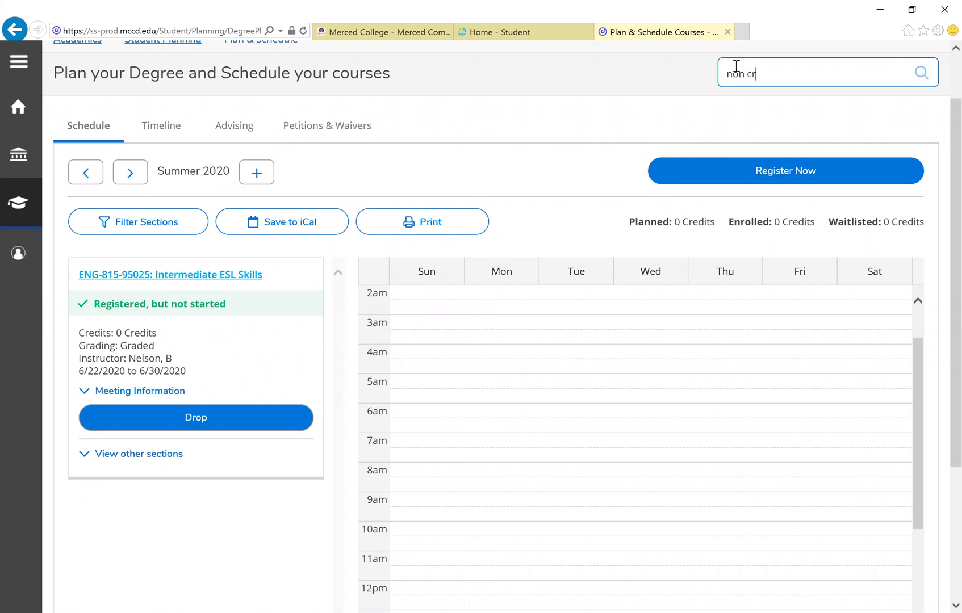
pyautogui.press('Return')
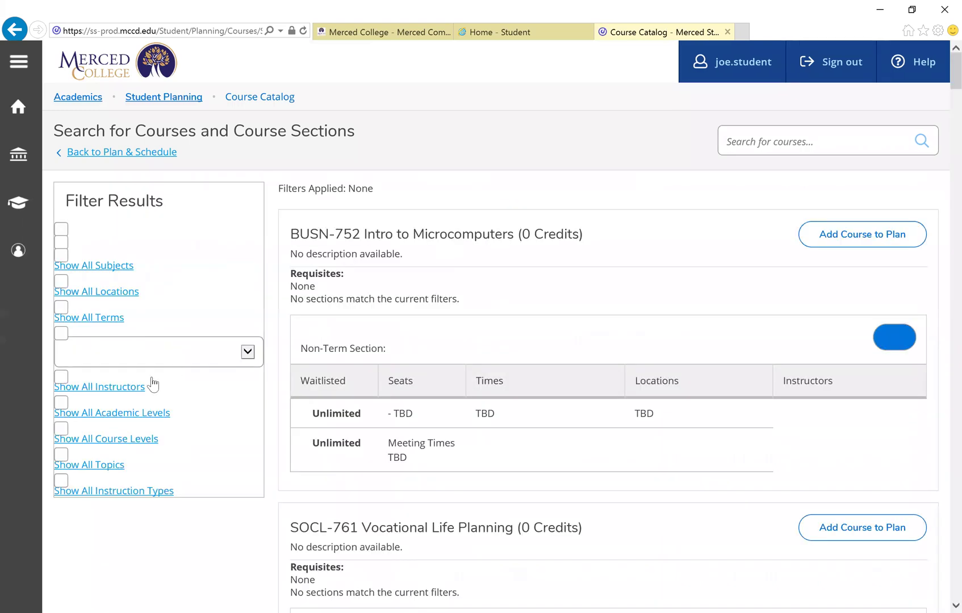
pyautogui.scroll(-5, 118, 408)
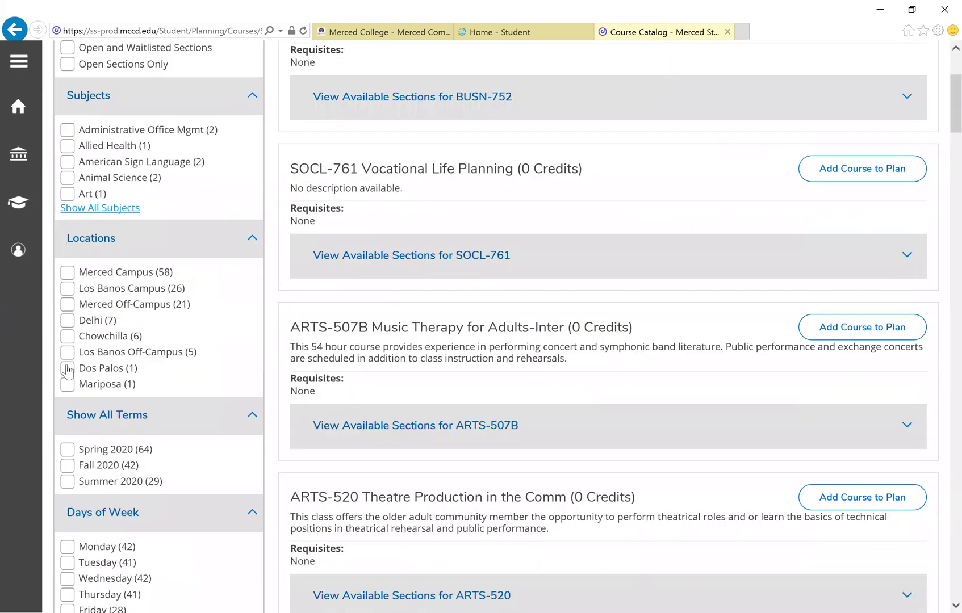
pyautogui.scroll(-2, 67, 372)
pyautogui.click(68, 362)
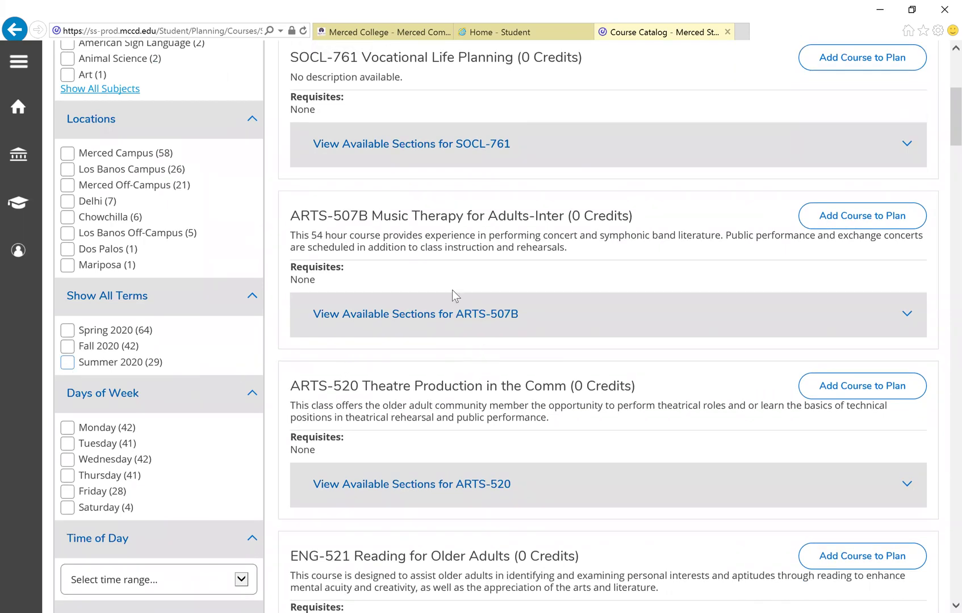
pyautogui.scroll(-2, 487, 228)
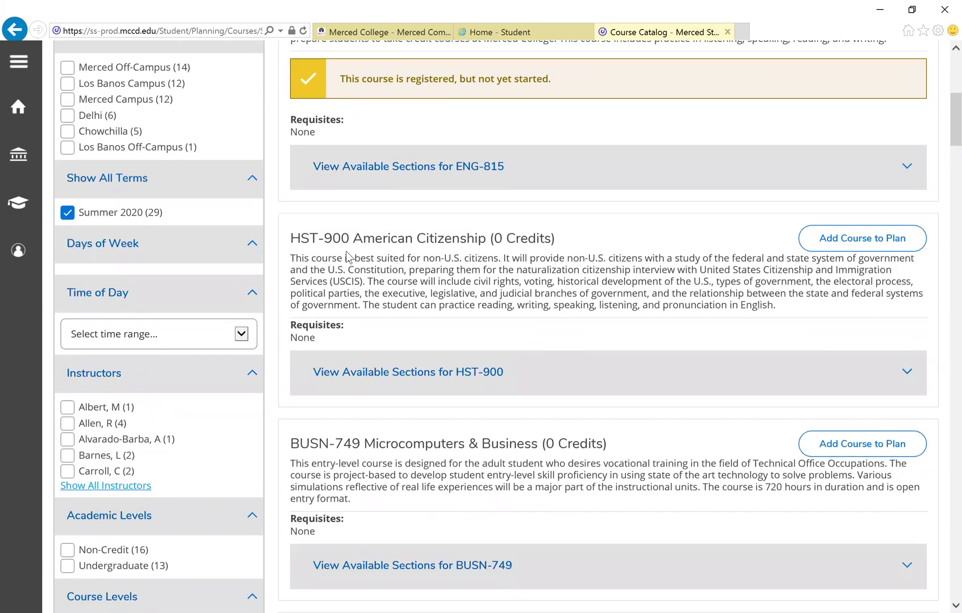
# Add American Citizenship section HST-900-95168 from the available sections to the Summer 2020 schedule.
pyautogui.click(491, 379)
pyautogui.scroll(-2, 510, 357)
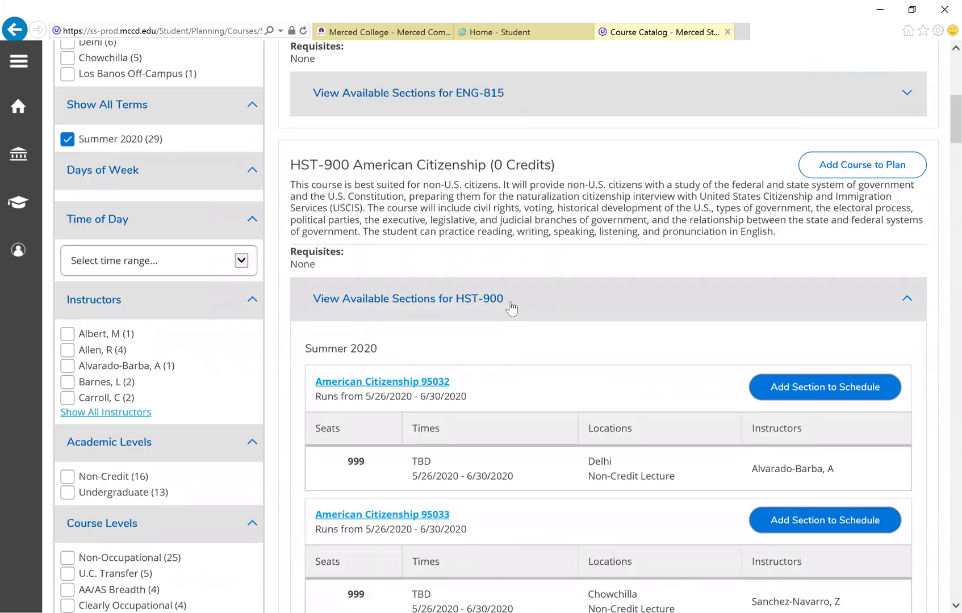
pyautogui.scroll(-2, 414, 252)
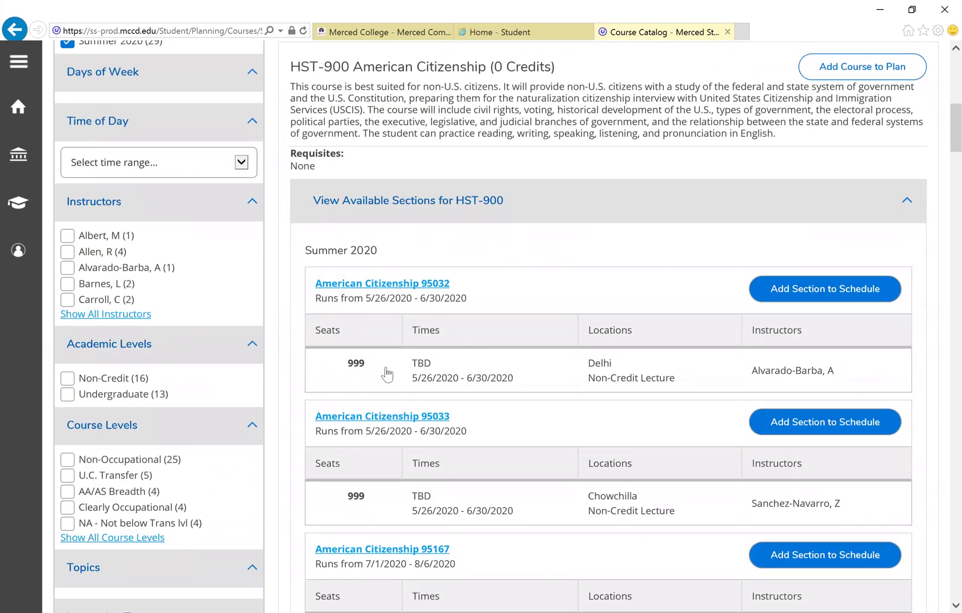
pyautogui.scroll(-6, 387, 374)
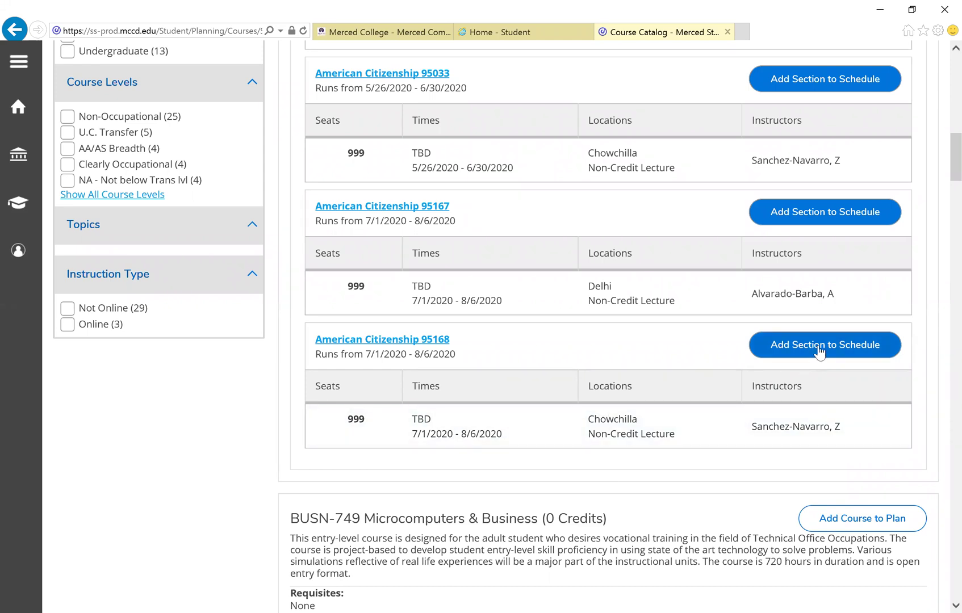
pyautogui.click(819, 348)
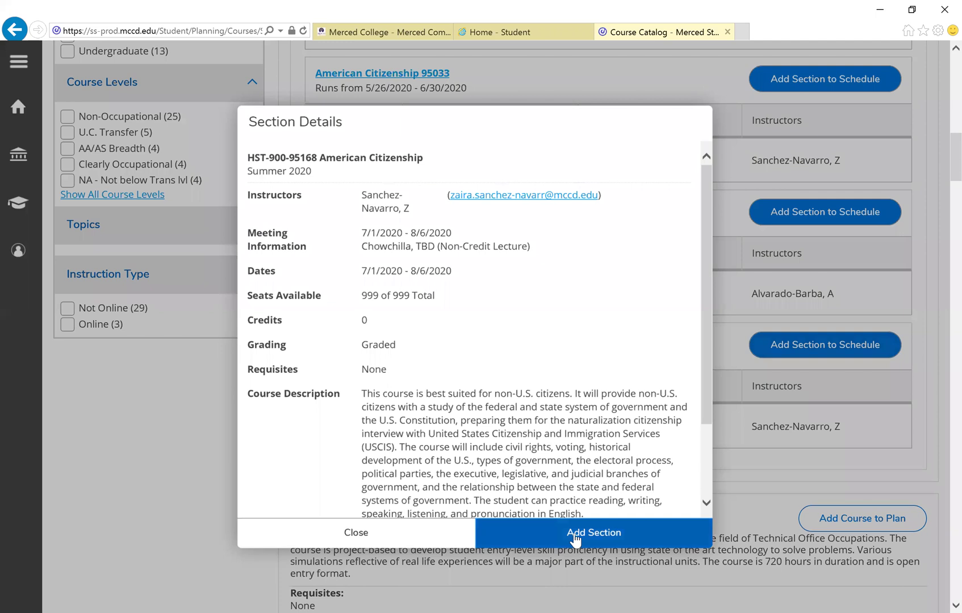
pyautogui.click(577, 534)
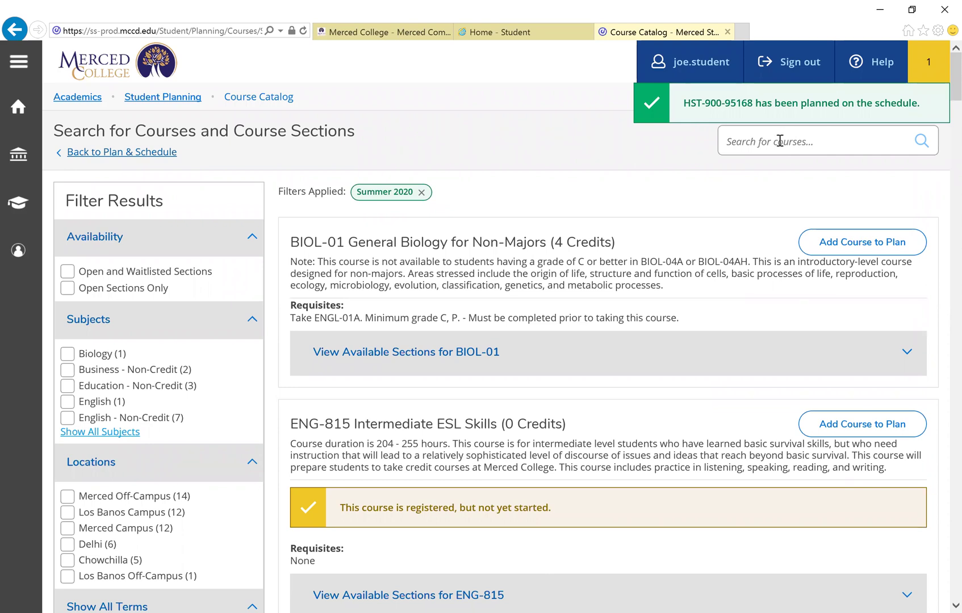
# Return to the Plan & Schedule page and switch to the Summer 2020 term.
pyautogui.click(175, 102)
pyautogui.click(165, 159)
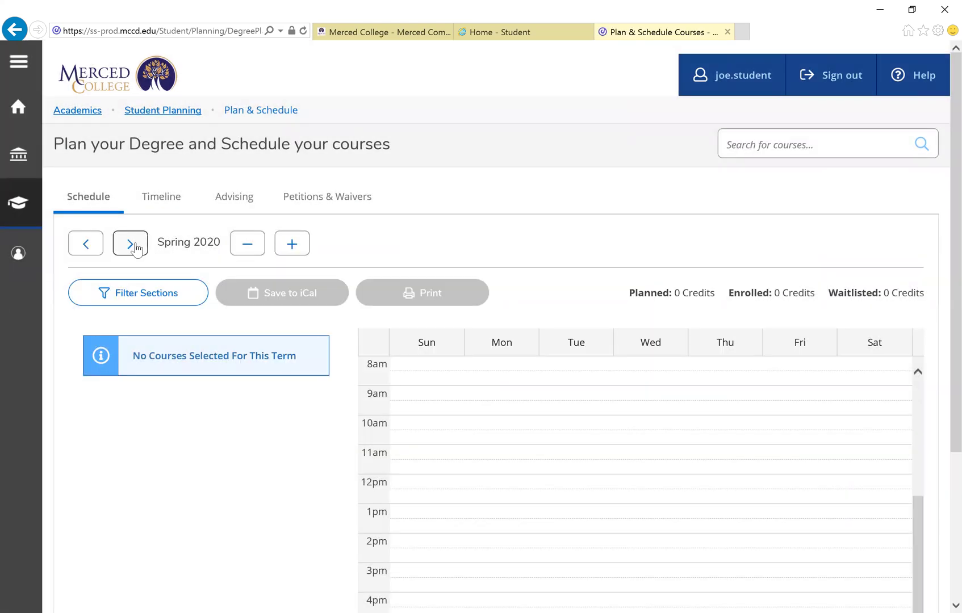
pyautogui.click(134, 245)
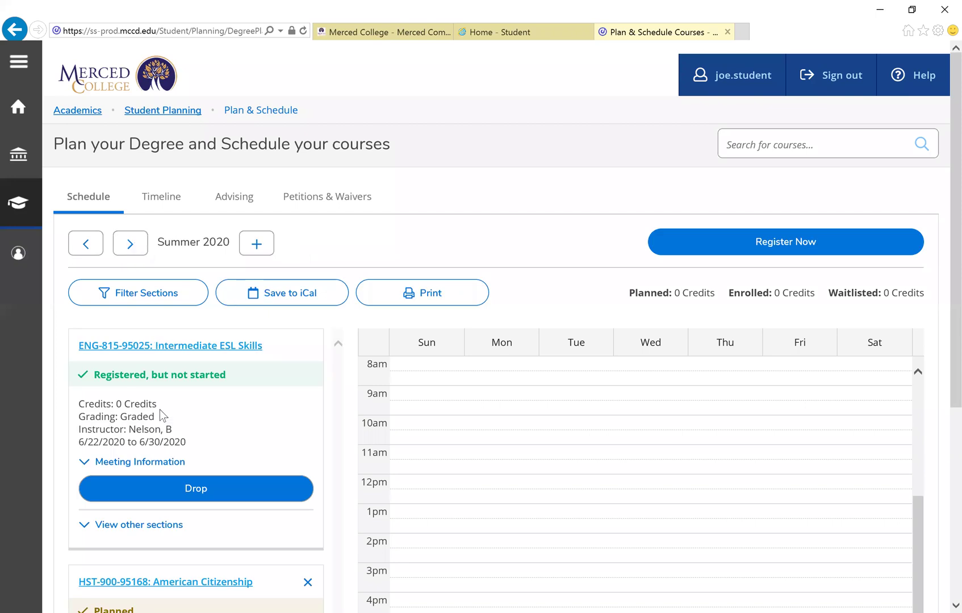
pyautogui.scroll(-1, 160, 409)
pyautogui.scroll(-4, 141, 353)
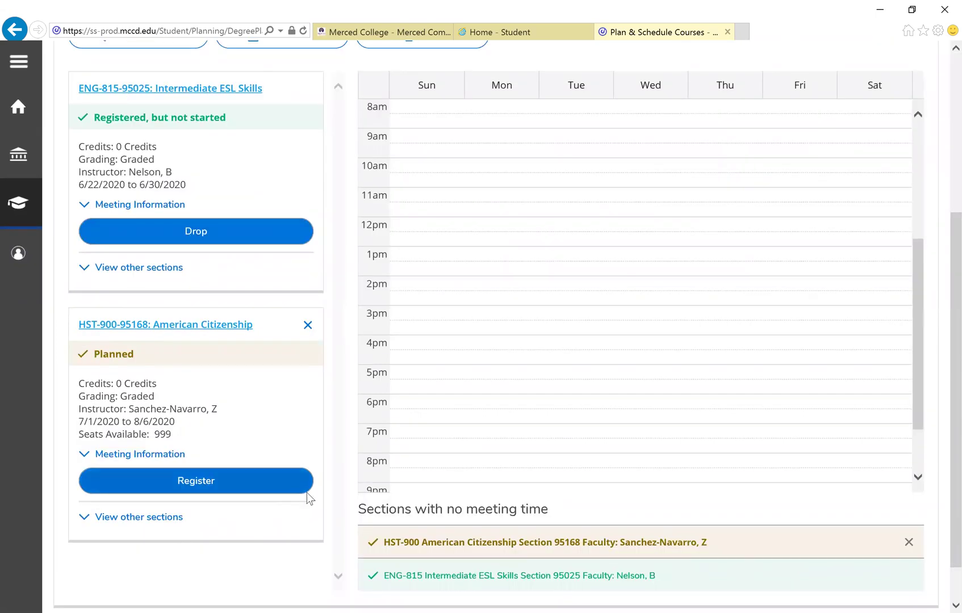
# Register for HST-900-95168 so it reads 'Registered, but not started'.
pyautogui.click(245, 482)
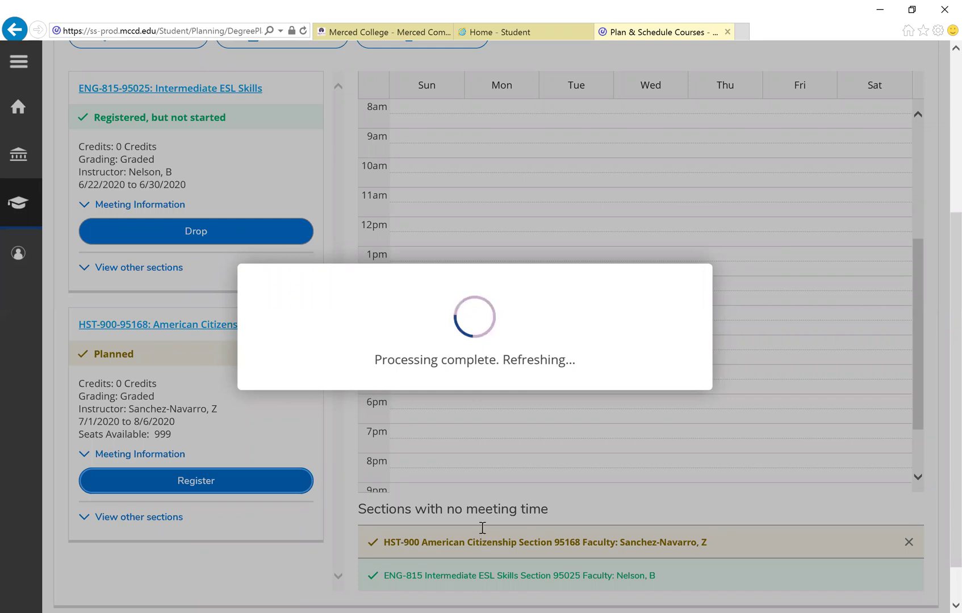
pyautogui.scroll(-2, 541, 488)
pyautogui.scroll(-1, 783, 500)
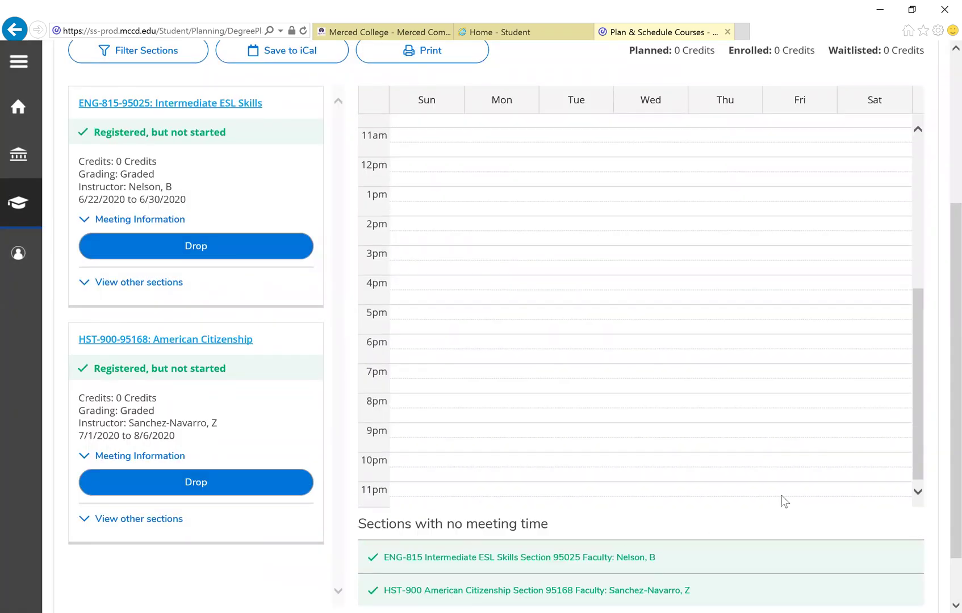
pyautogui.scroll(-1, 843, 505)
pyautogui.scroll(4, 557, 425)
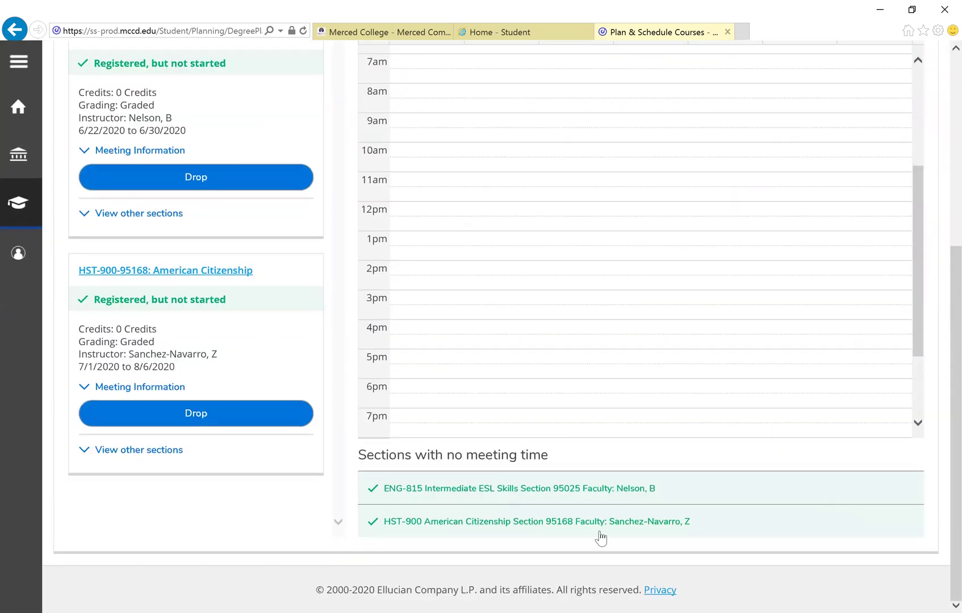
pyautogui.scroll(5, 552, 462)
# Show the Timeline with ENG-815-95025 and HST-900-95168 under Summer 2020.
pyautogui.scroll(5, 431, 259)
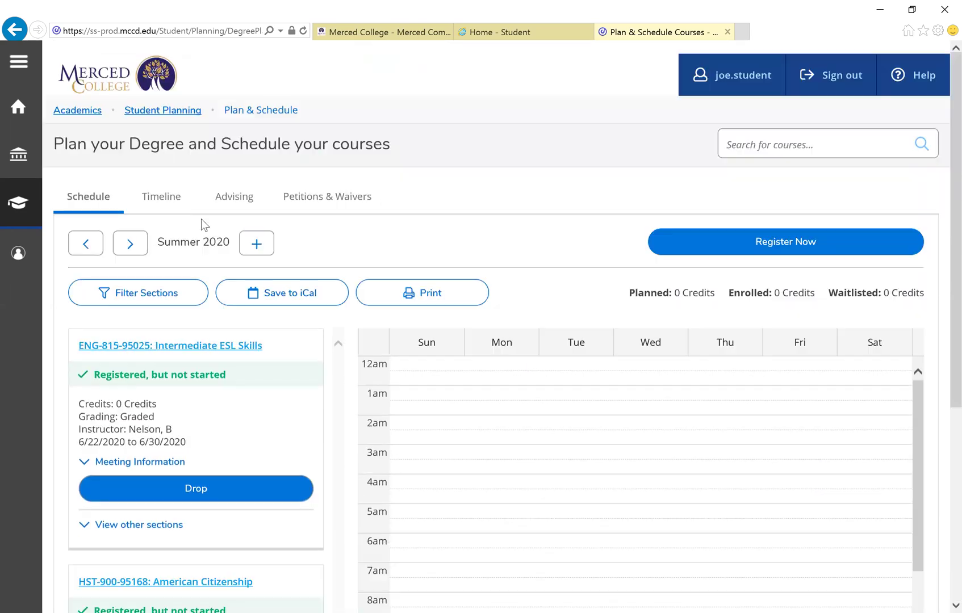
pyautogui.click(162, 196)
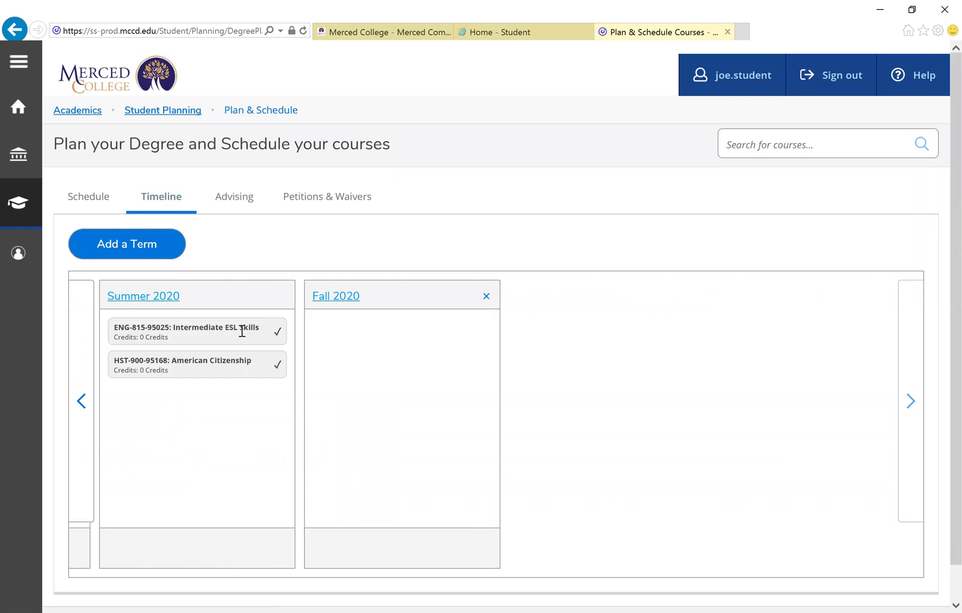